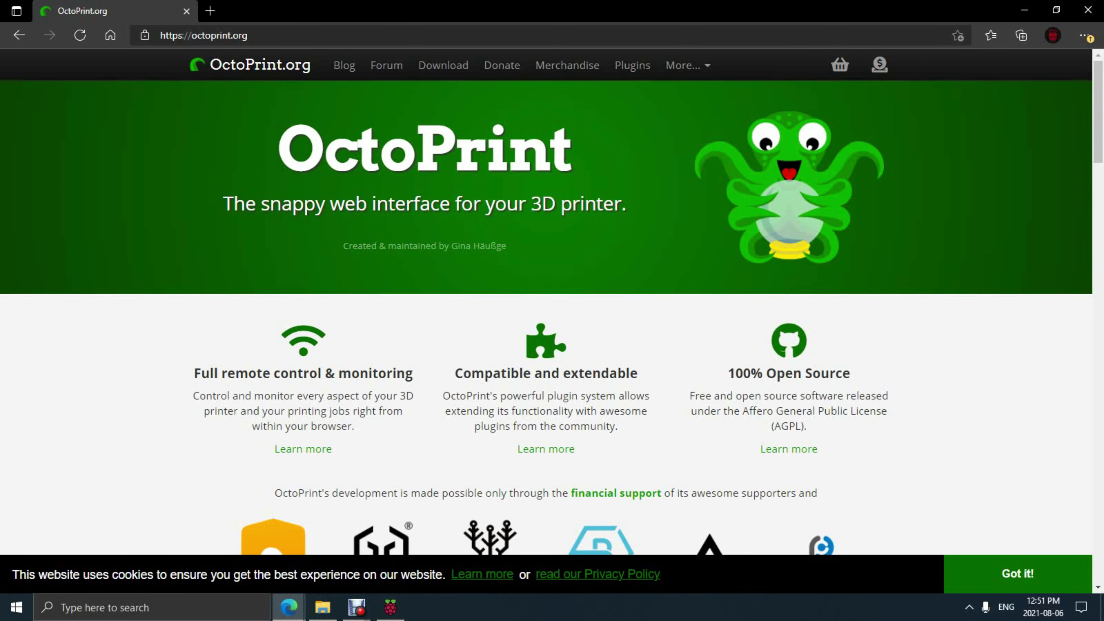
Step: Go to OctoPrint's Download page and scroll to the Image Downloads section for OctoPi 0.18.0
scroll(546, 317, down, 8)
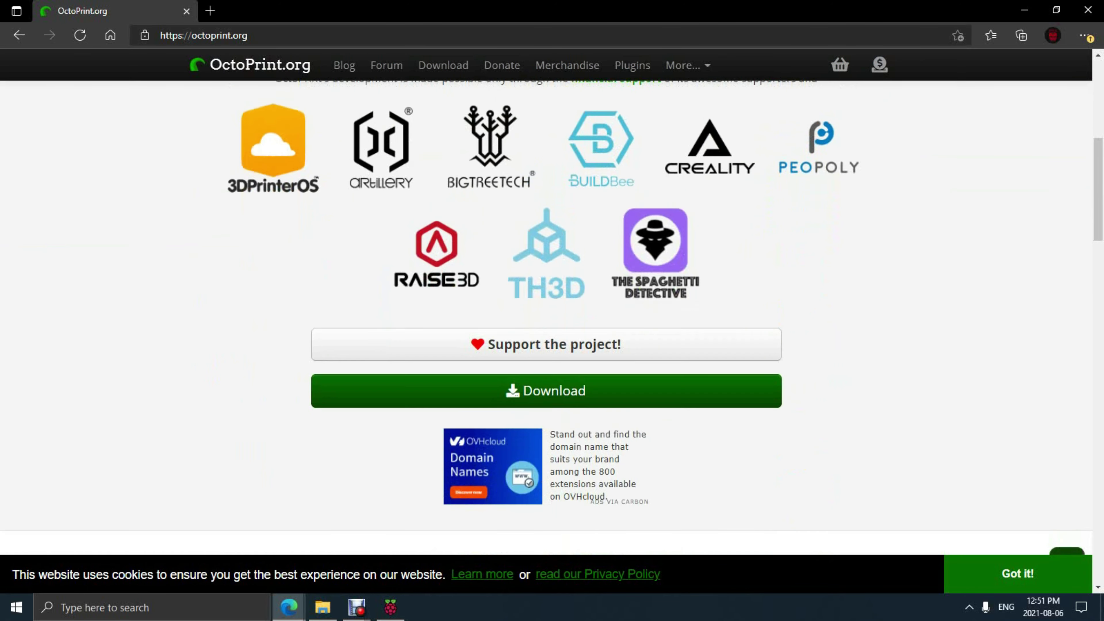
click(545, 314)
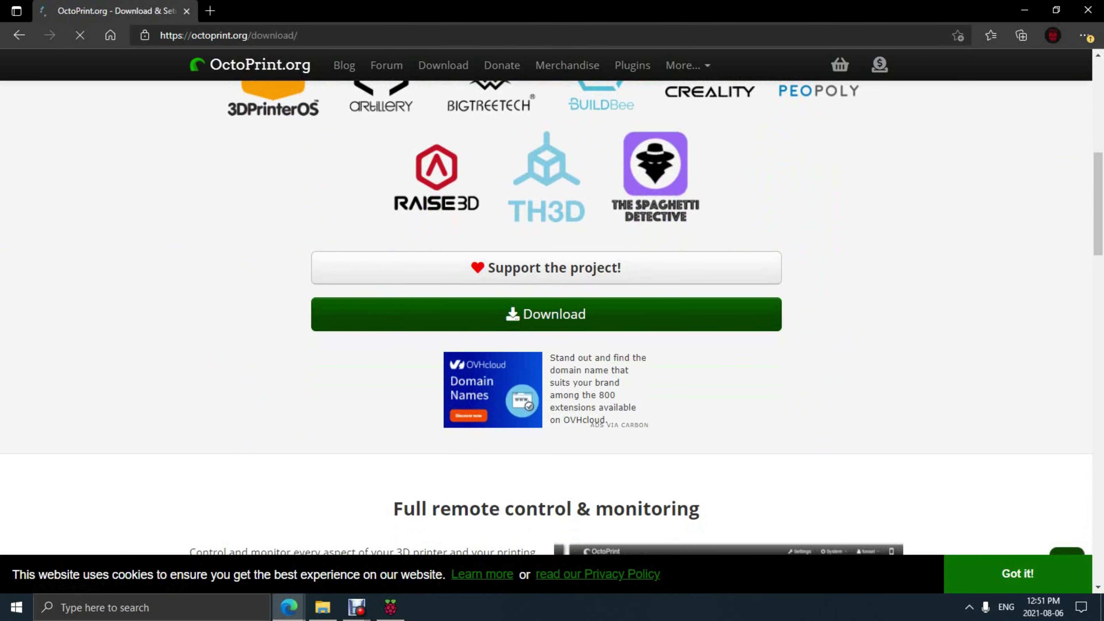
scroll(546, 314, down, 2)
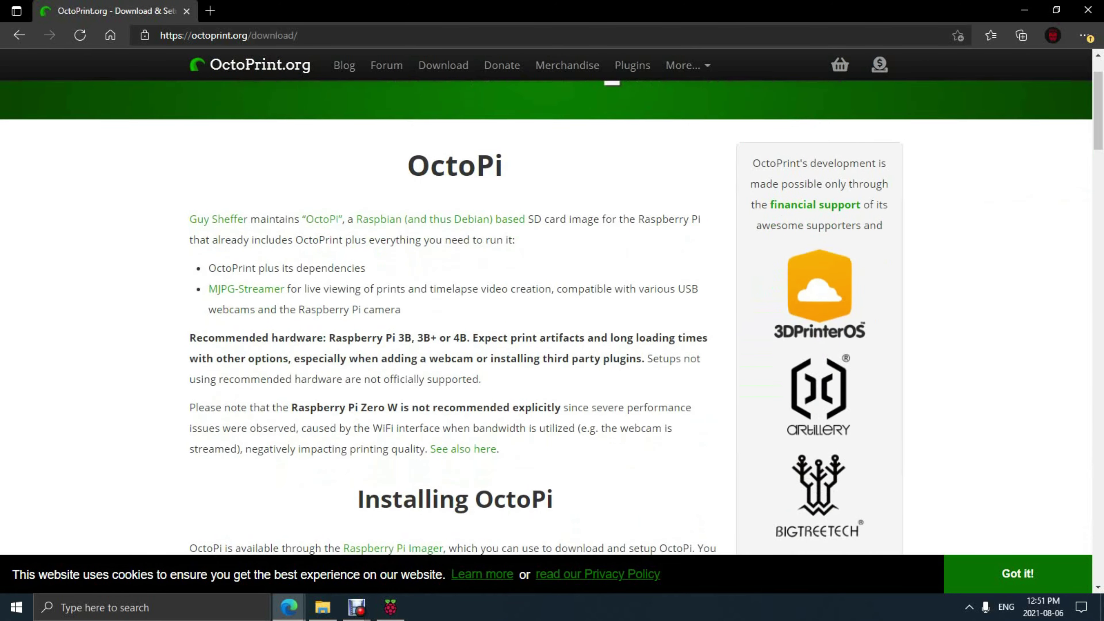
scroll(546, 314, down, 9)
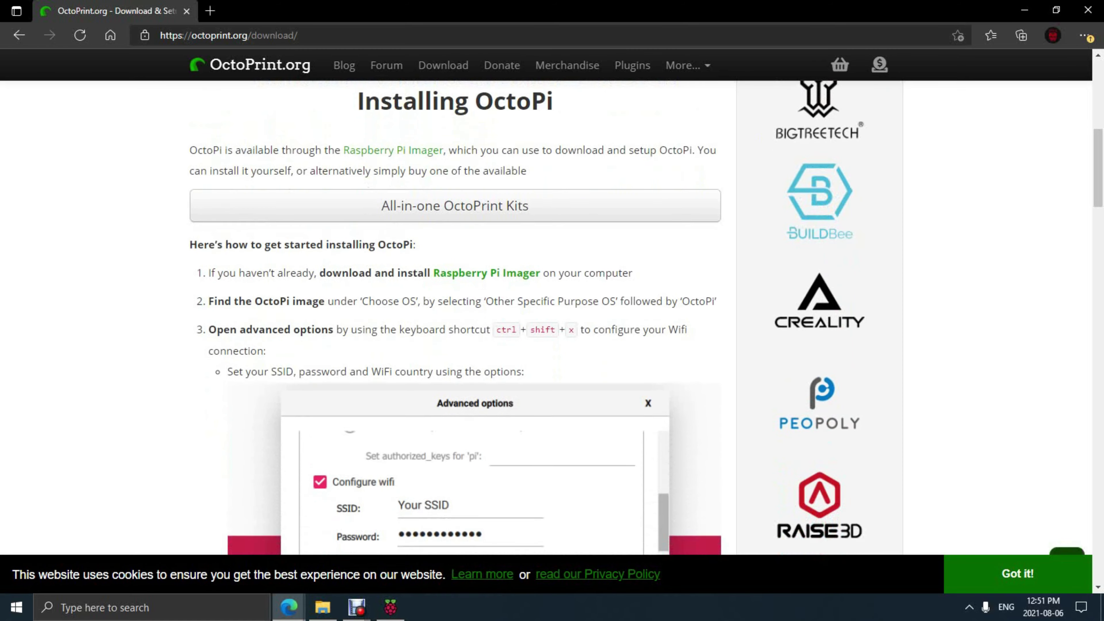
scroll(546, 314, down, 15)
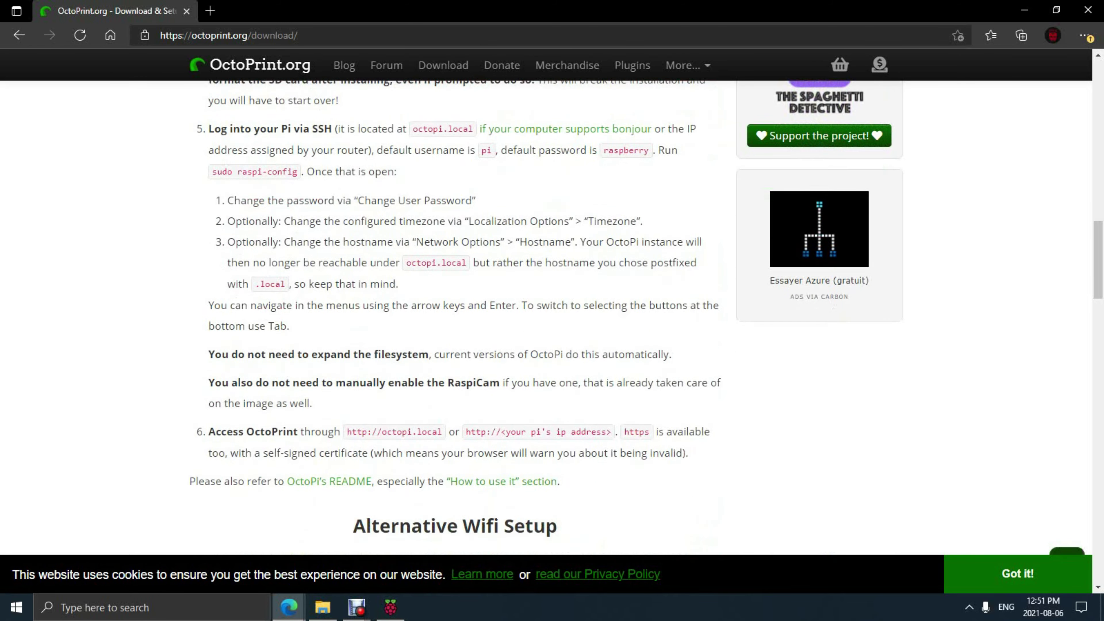
scroll(546, 314, down, 20)
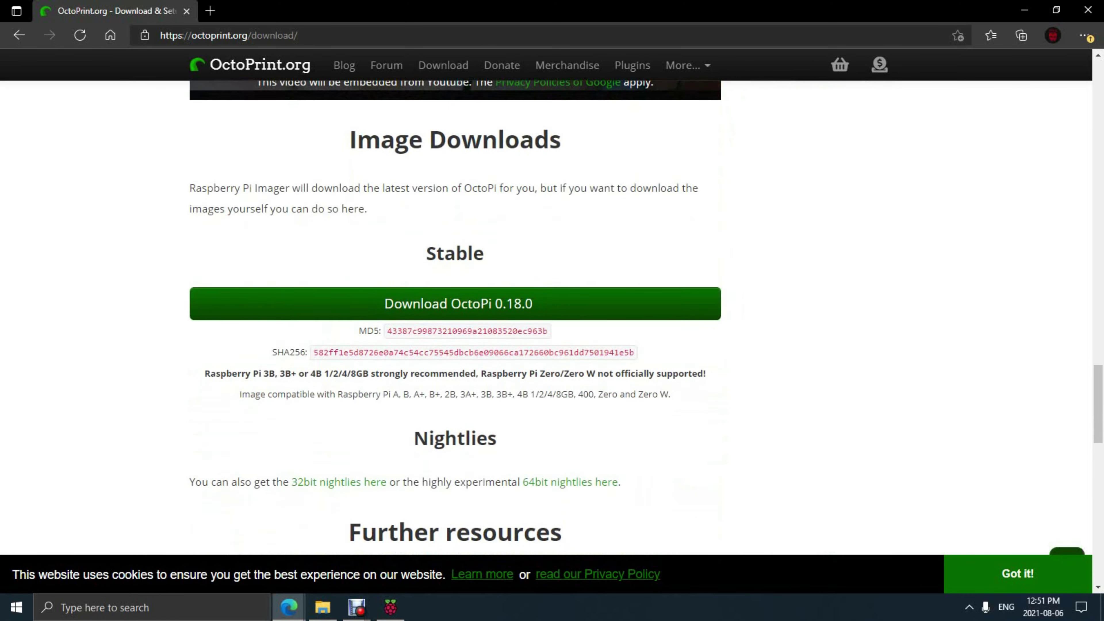
scroll(546, 314, down, 1)
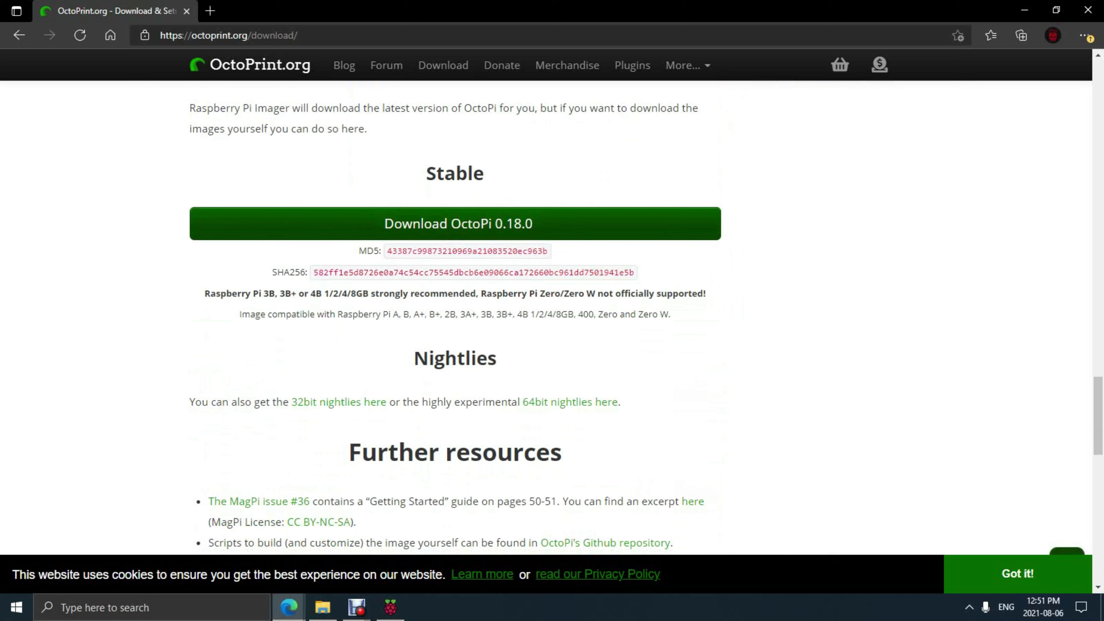
Step: Start downloading the stable OctoPi 0.18.0 image
click(545, 224)
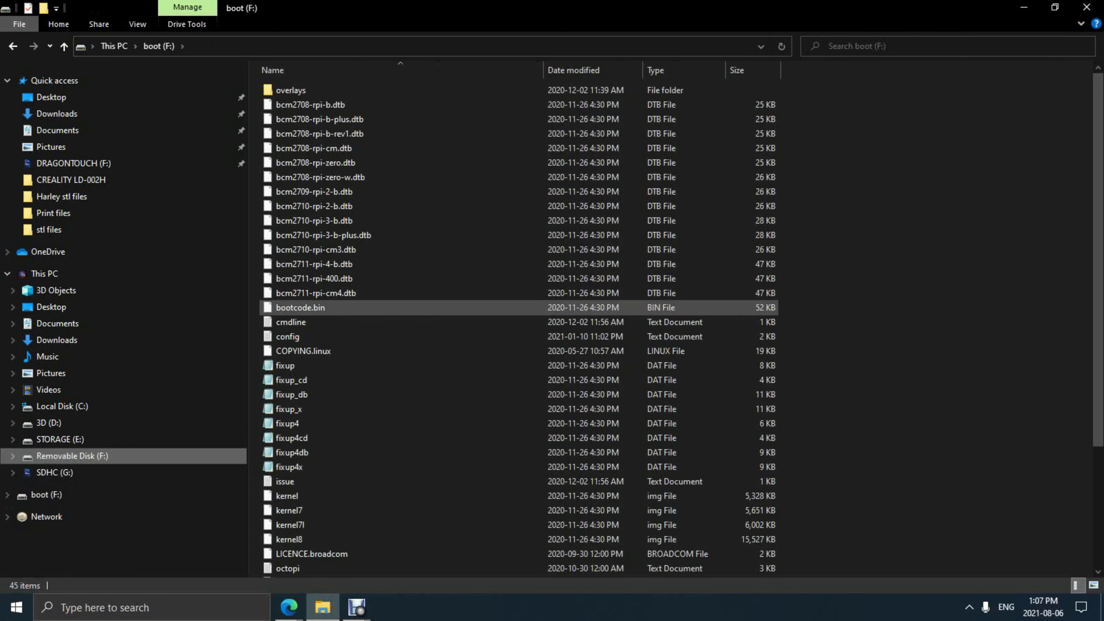
Step: Open the boot drive's octopi-wpa-supplicant file in Notepad++
scroll(313, 331, down, 4)
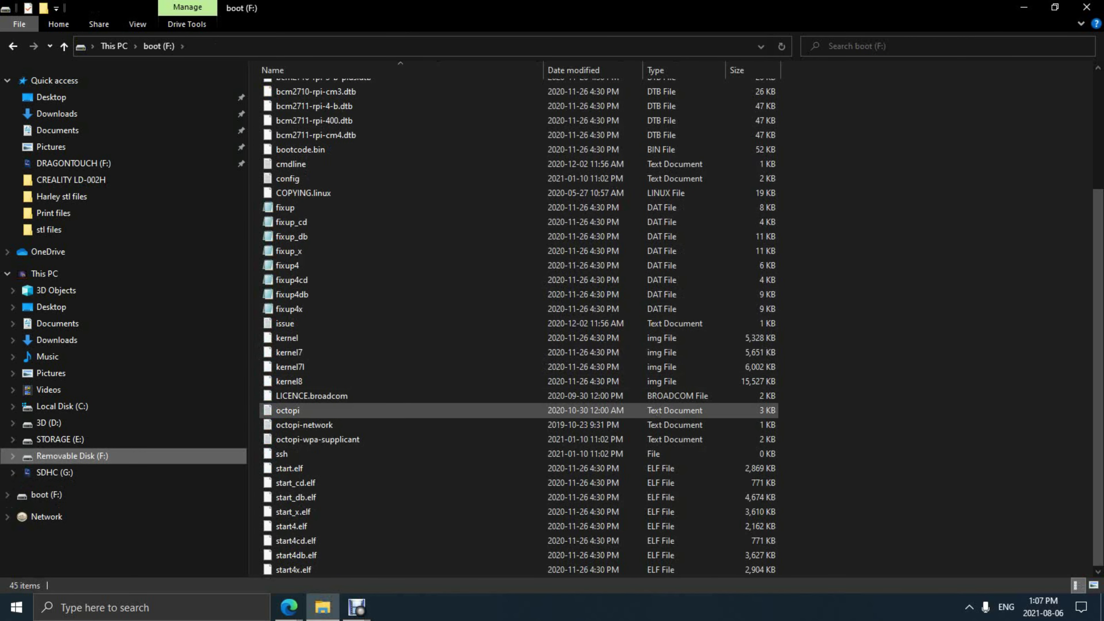
click(318, 439)
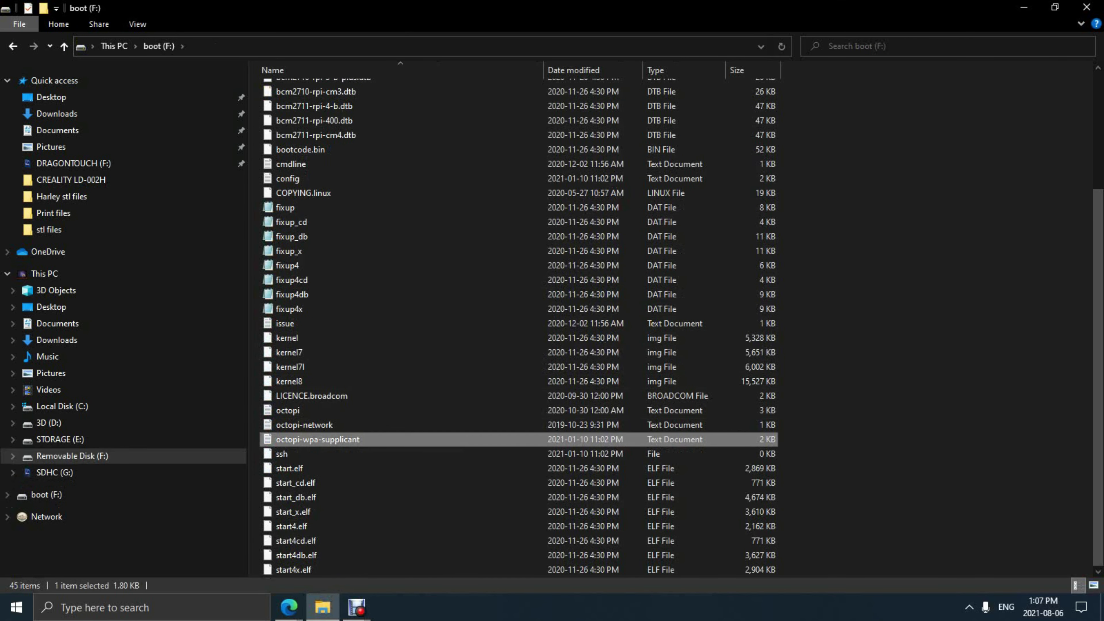
right_click(359, 439)
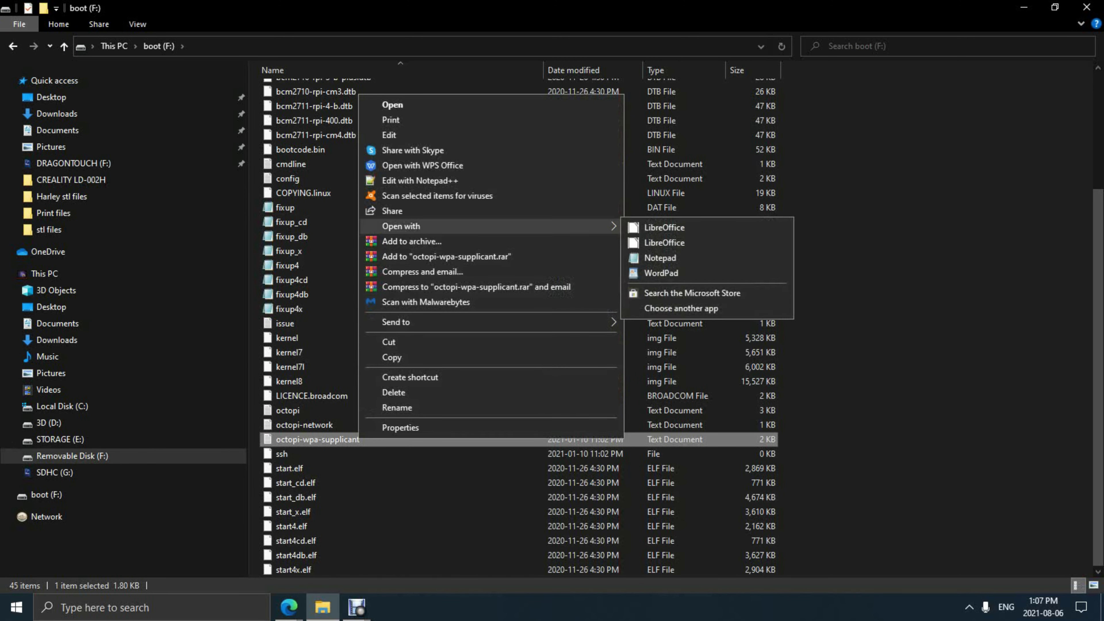
click(419, 180)
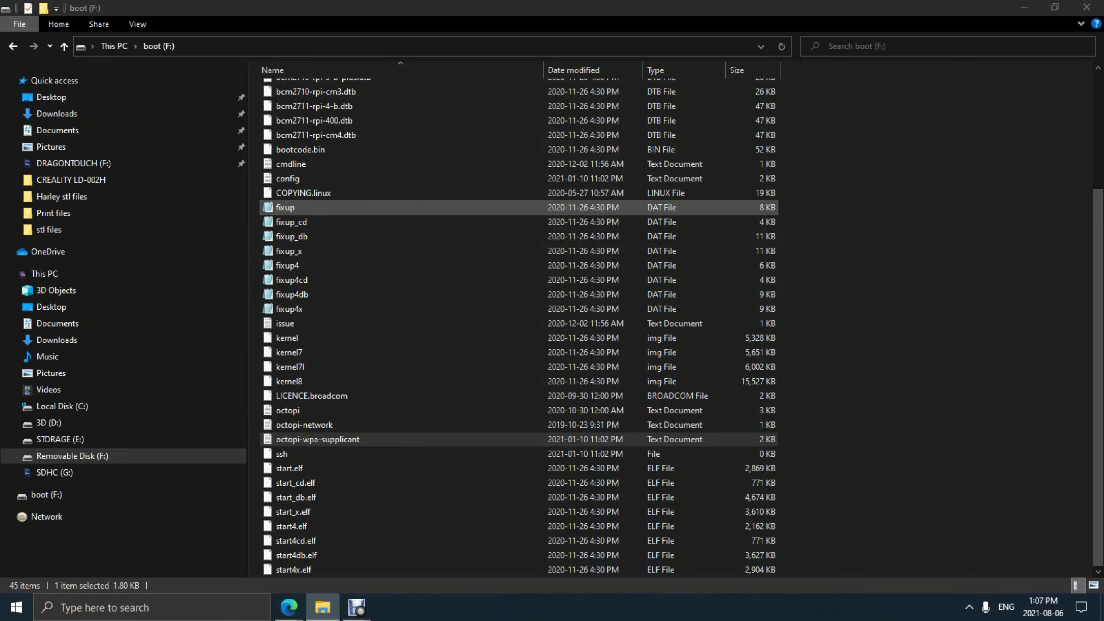
scroll(552, 319, down, 4)
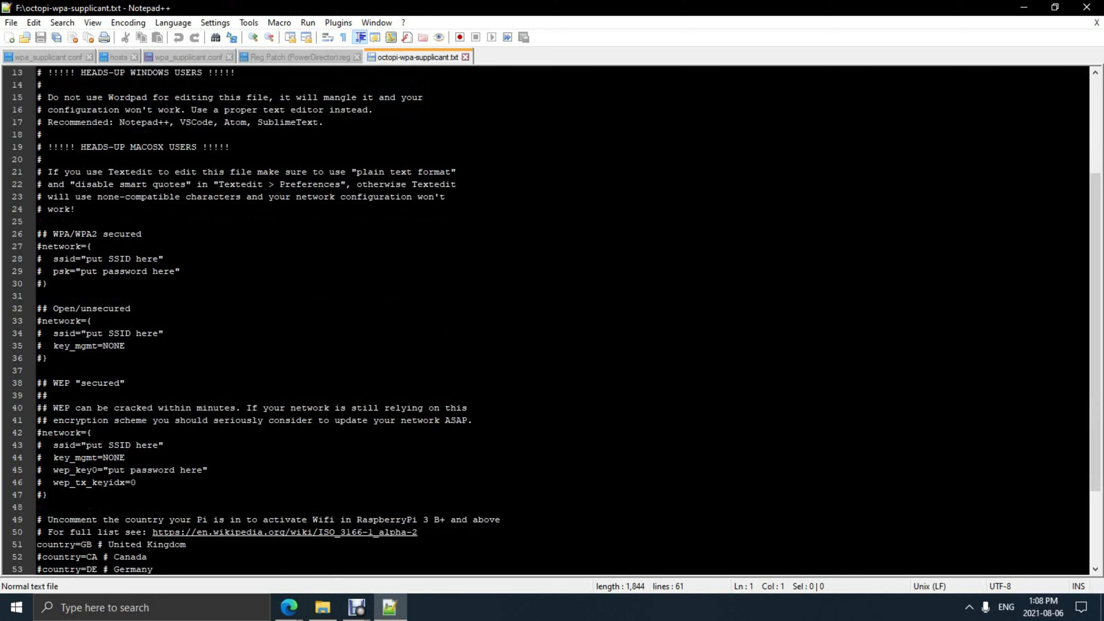
Step: Select the WPA/WPA2 secured network block (lines 26–32), then close Notepad++
drag(43, 233, 119, 308)
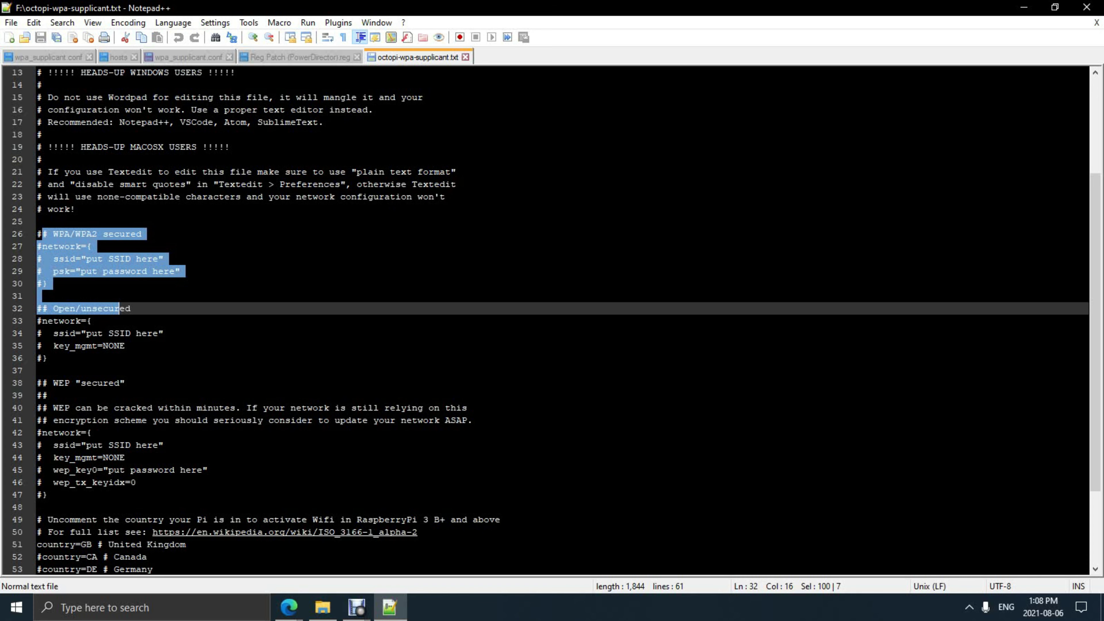
scroll(552, 322, down, 1)
scroll(552, 322, down, 2)
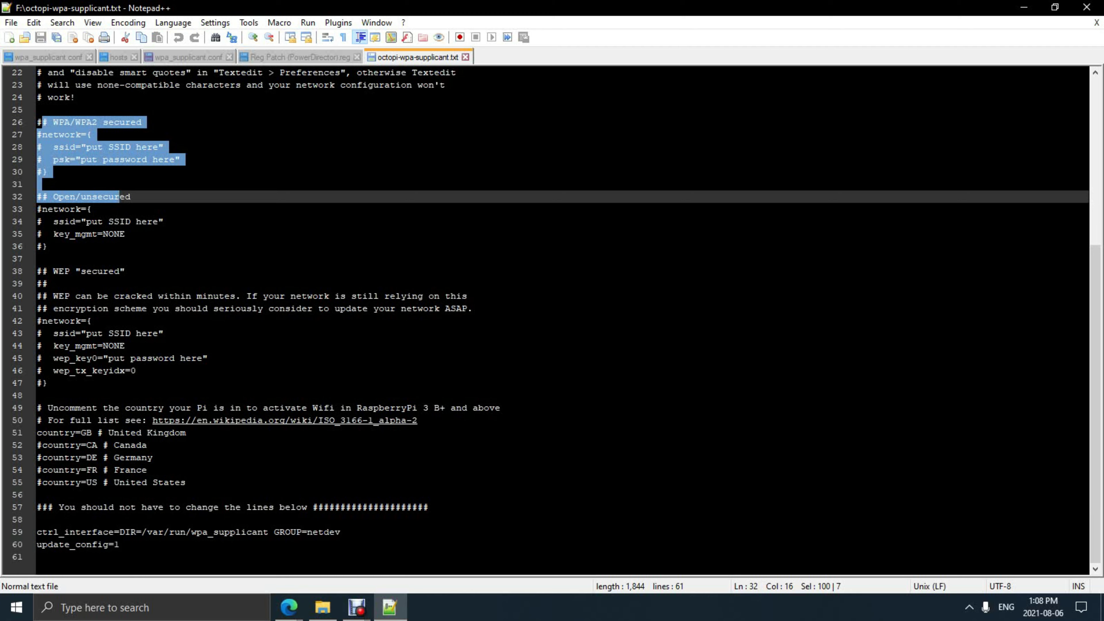
click(1086, 7)
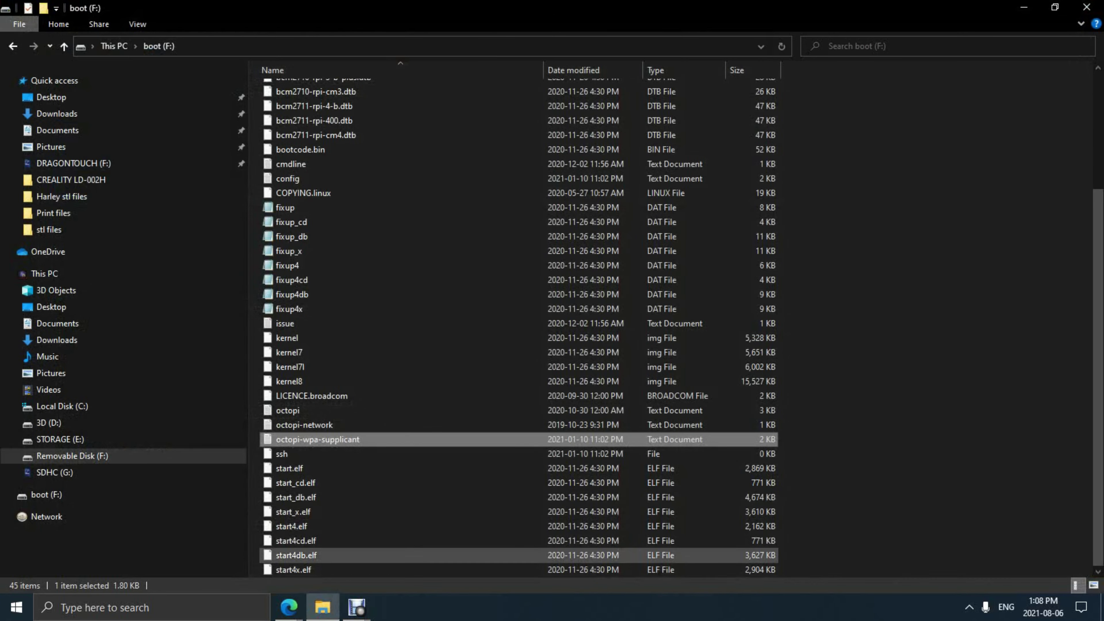
Step: Scroll the boot drive's file list back to the top
scroll(517, 321, up, 3)
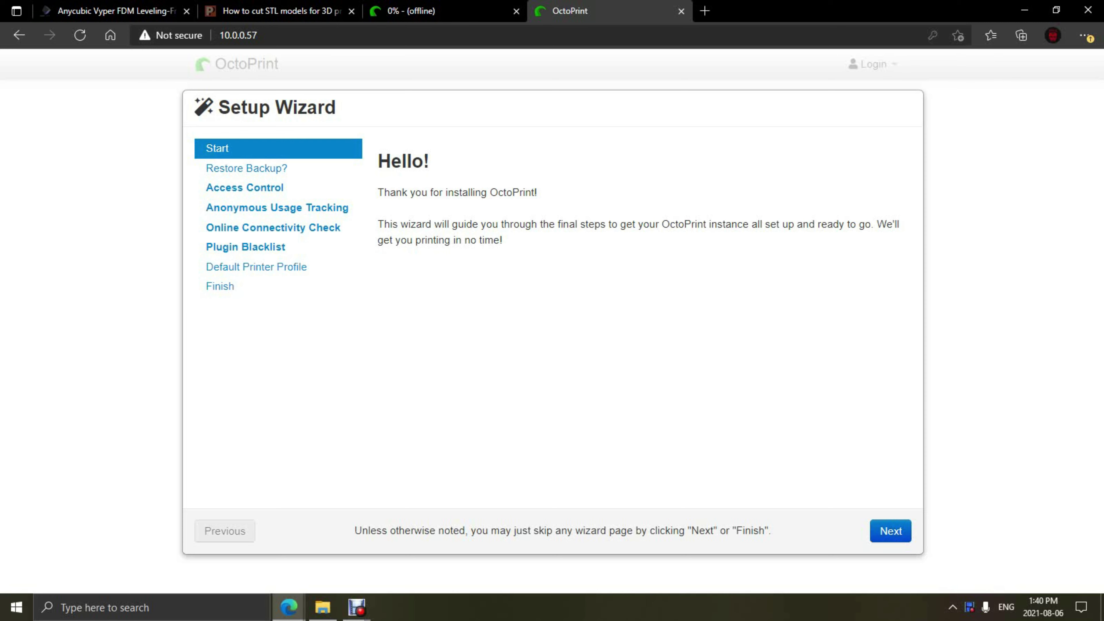
Step: Skip the welcome and backup-restore pages and enter the admin username
click(890, 530)
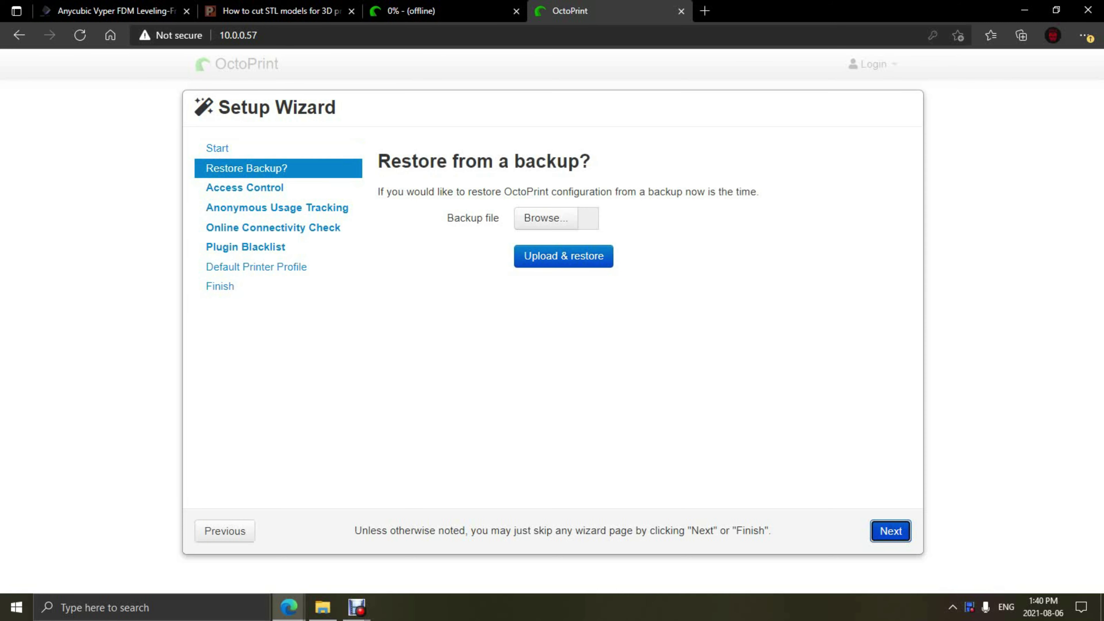
key(Return)
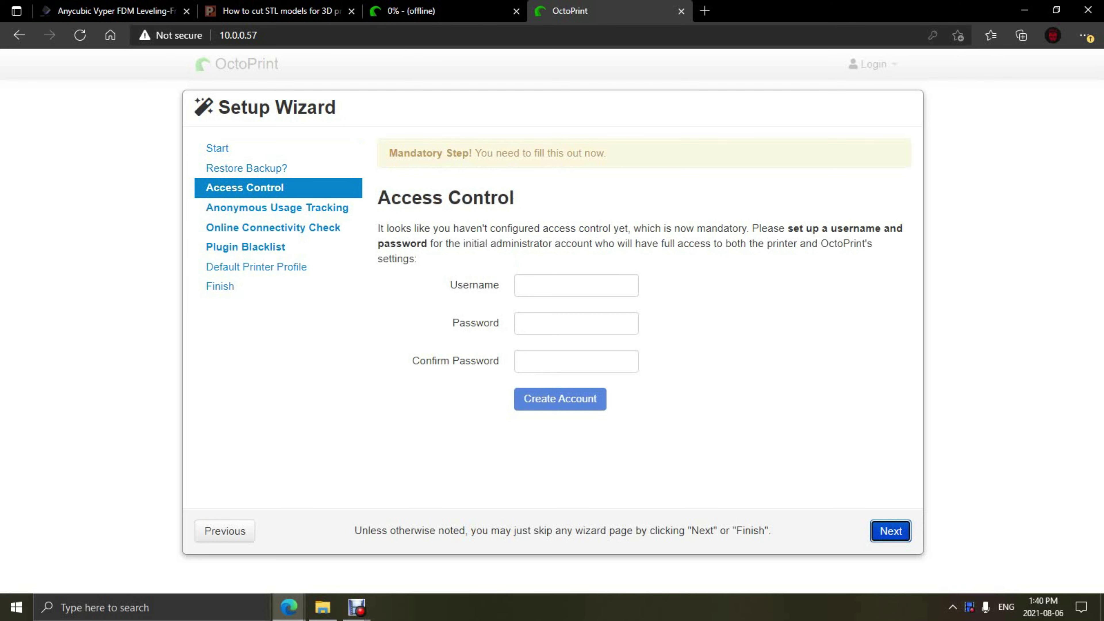
click(576, 285)
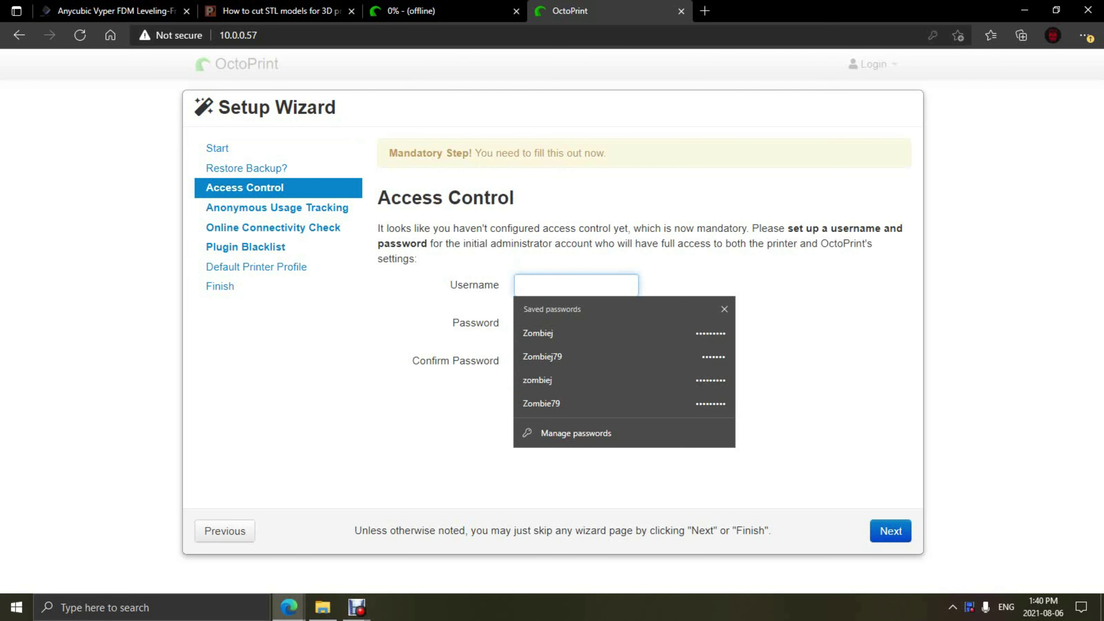
text(zombej)
key(Tab)
key(shift+Tab)
text(ombiej79)
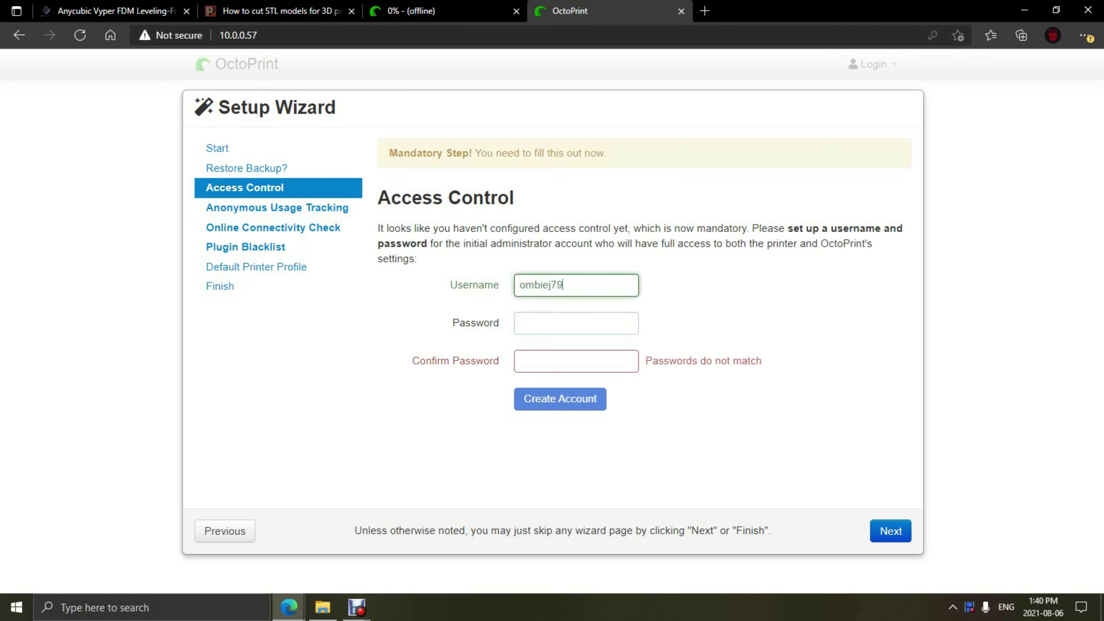
key(Tab)
key(shift+Tab)
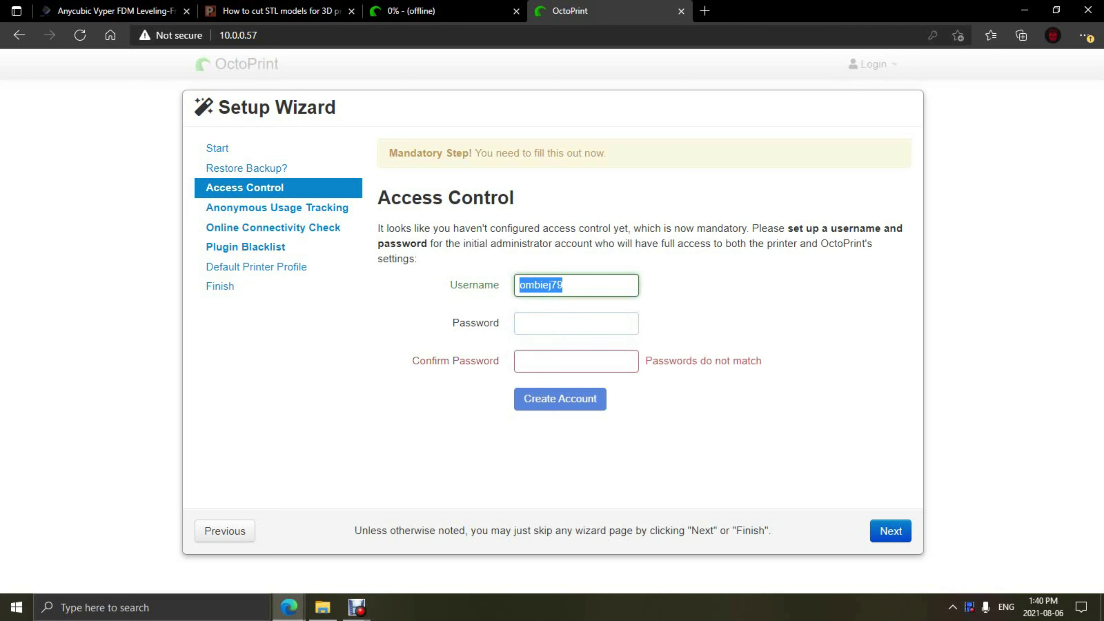
text(Zombiej)
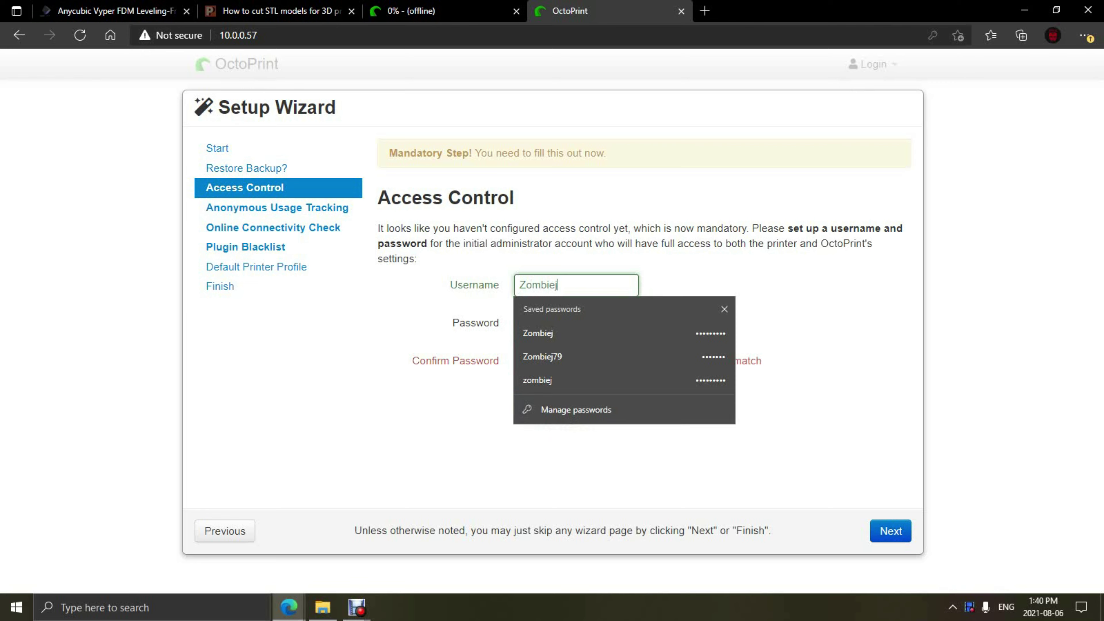
key(Escape)
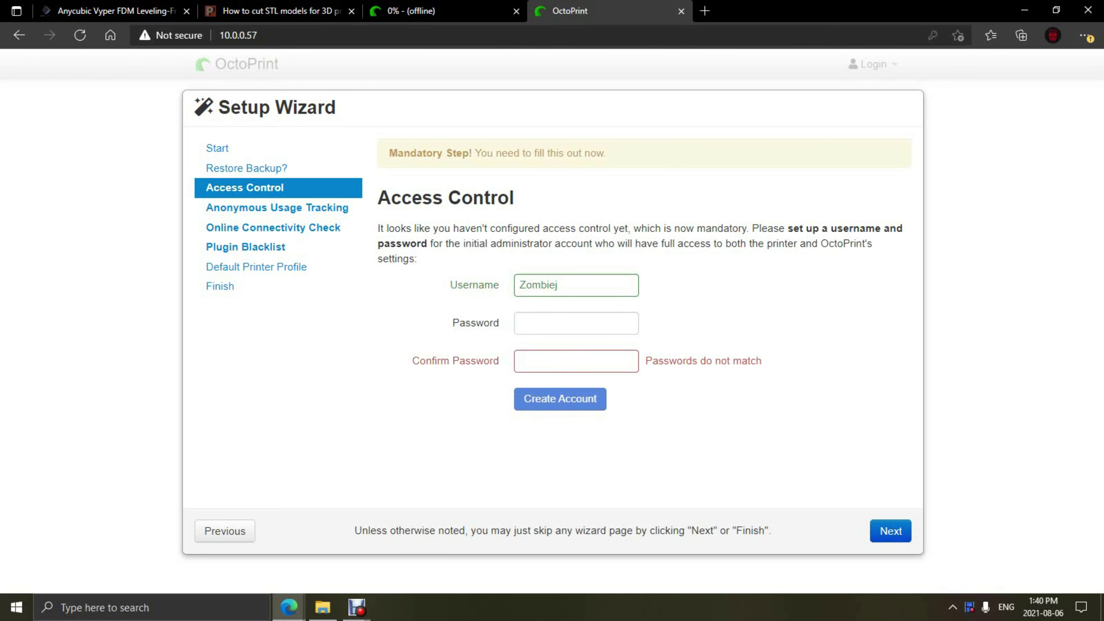
Step: Enter and confirm the admin password, create the account, and continue the wizard
key(Tab)
text(••••••)
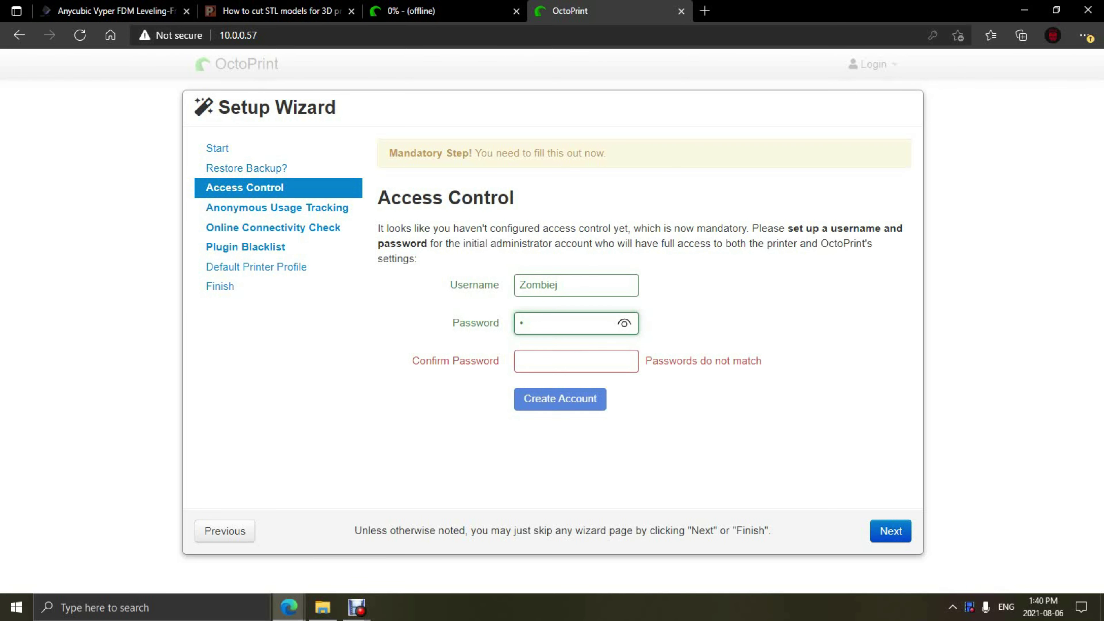
text(•••)
key(Tab)
text(•••••••••)
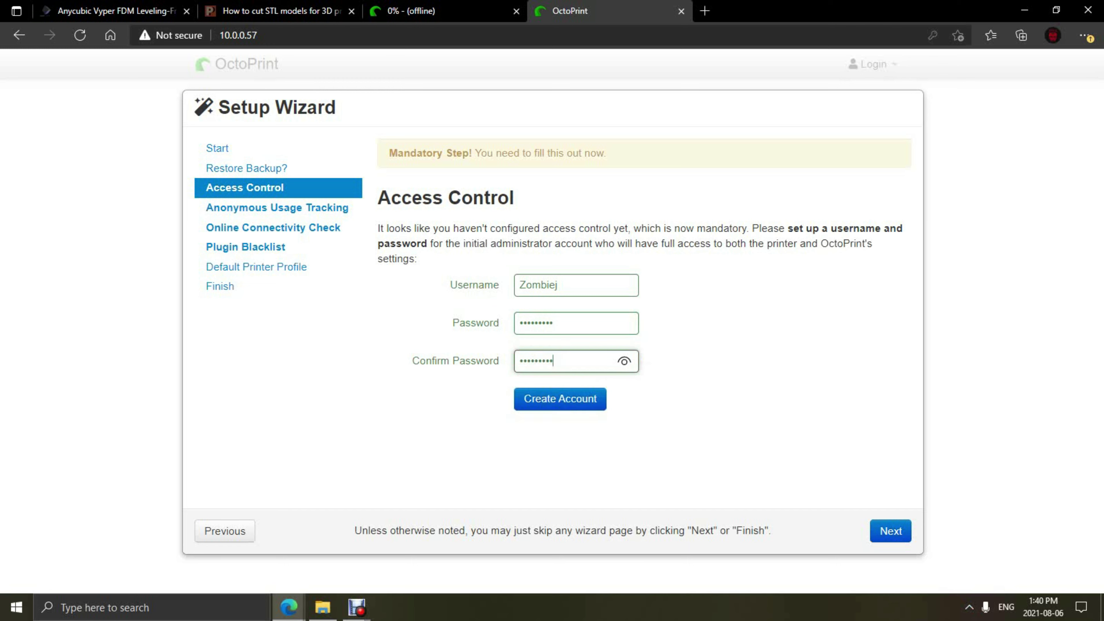
key(Tab)
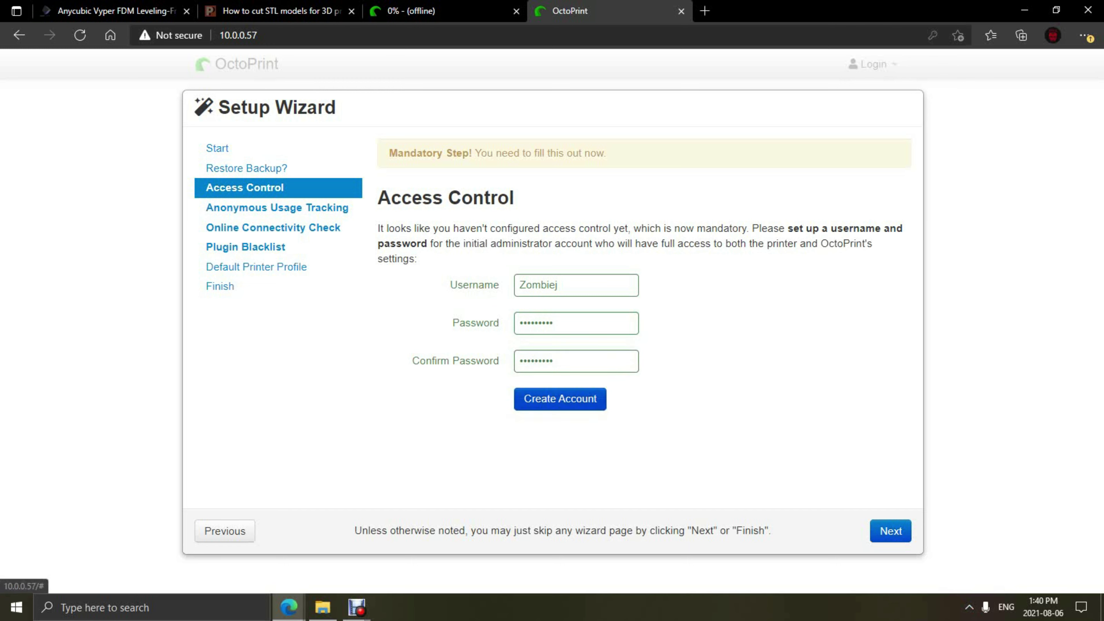
key(Return)
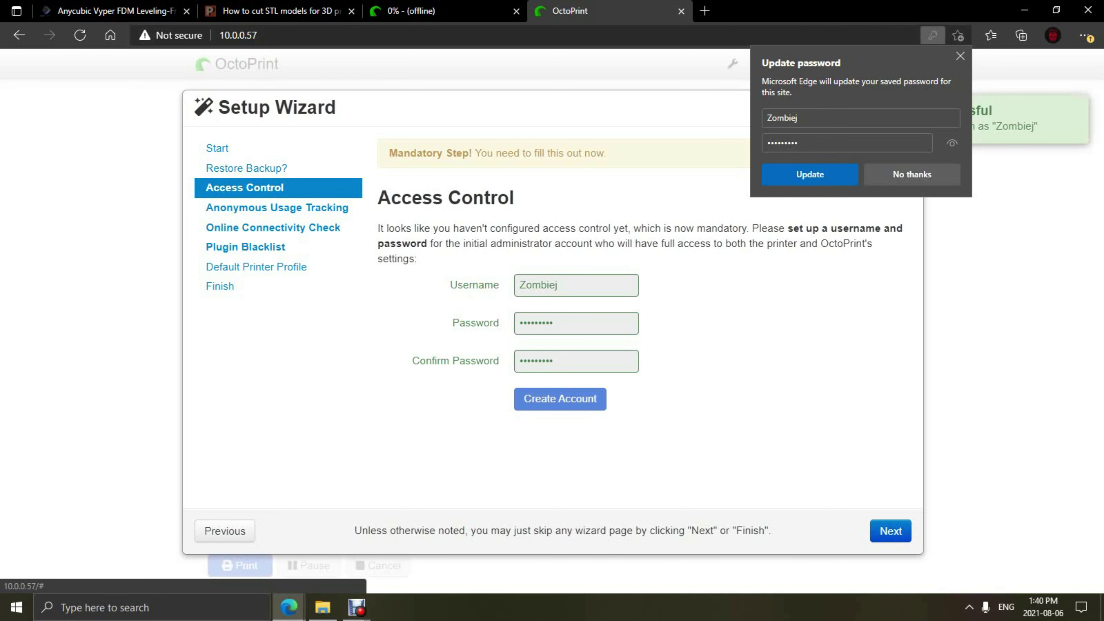
key(Escape)
key(Tab)
key(Return)
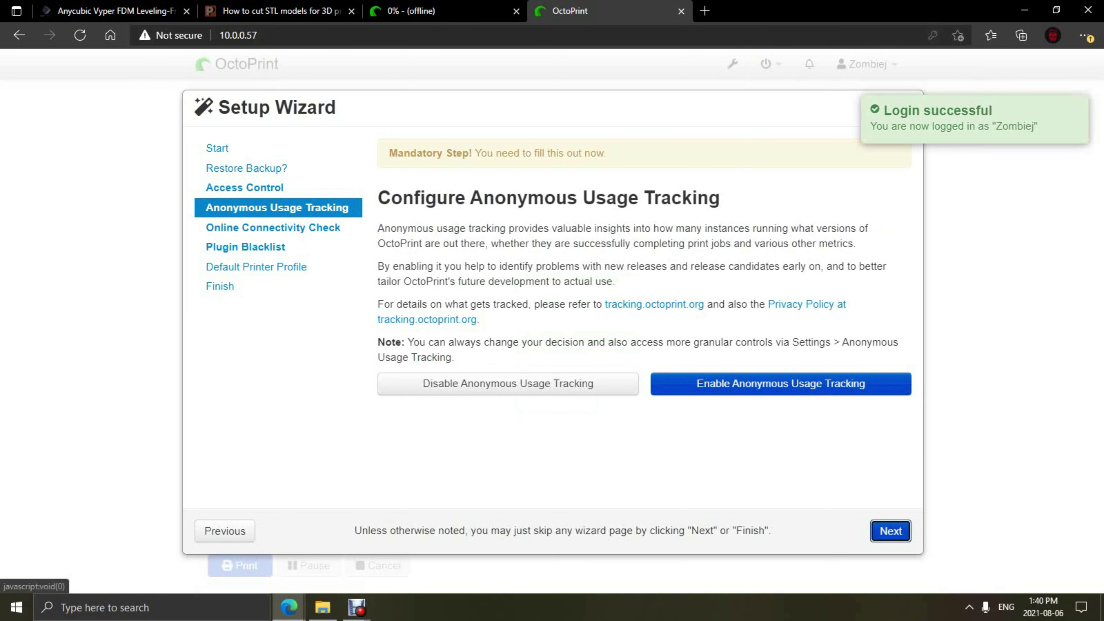
Step: Enable anonymous usage tracking and plugin blacklist processing, passing the connectivity check step
click(780, 383)
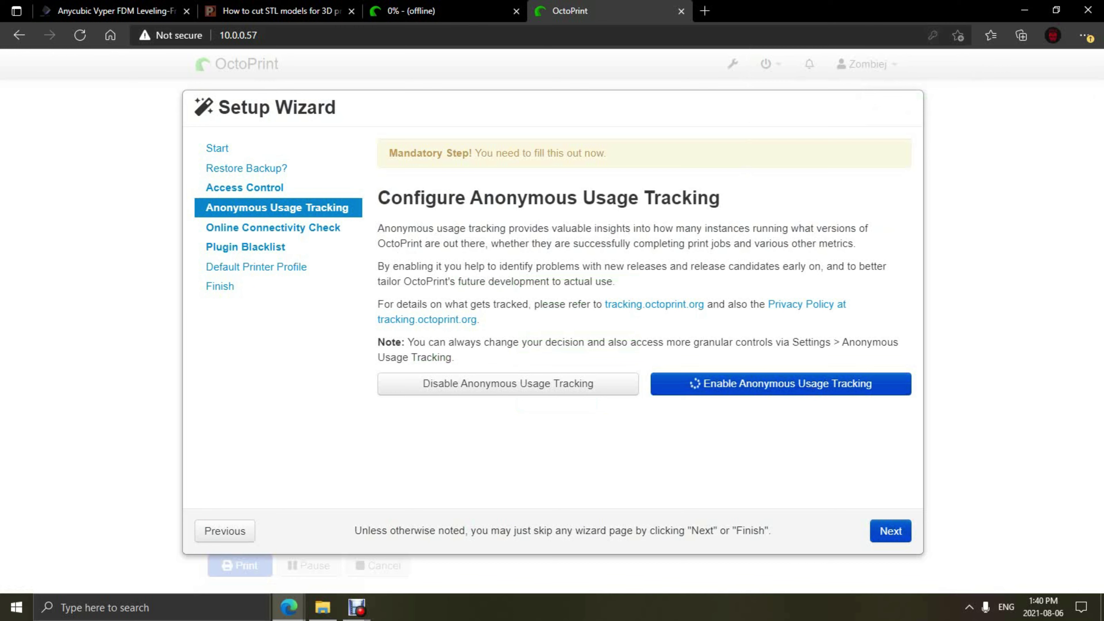
click(891, 531)
scroll(643, 322, down, 5)
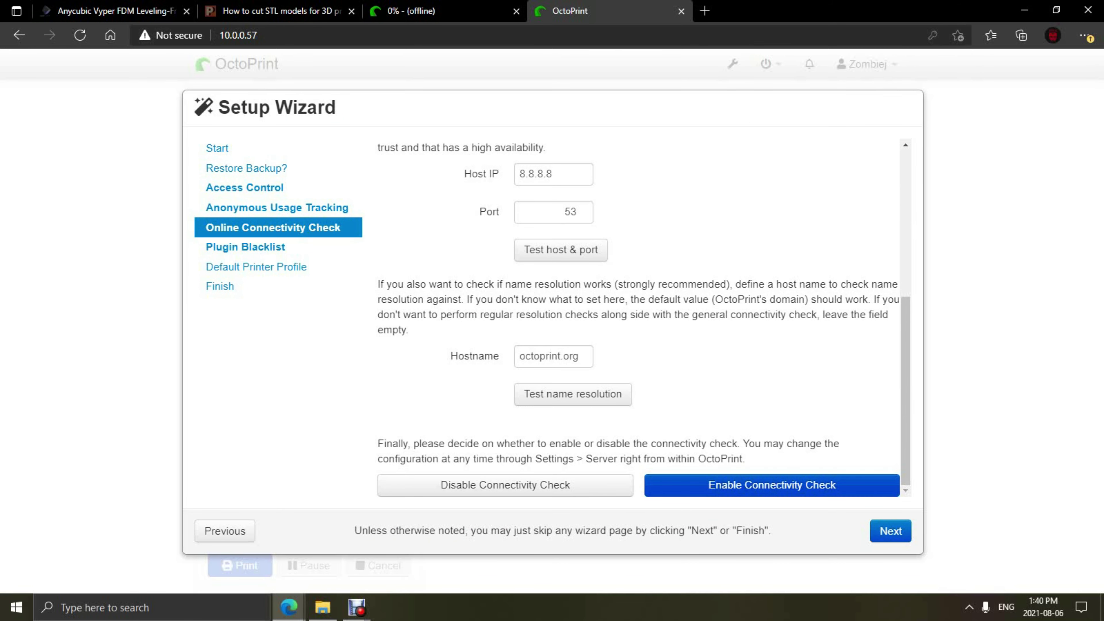
click(891, 530)
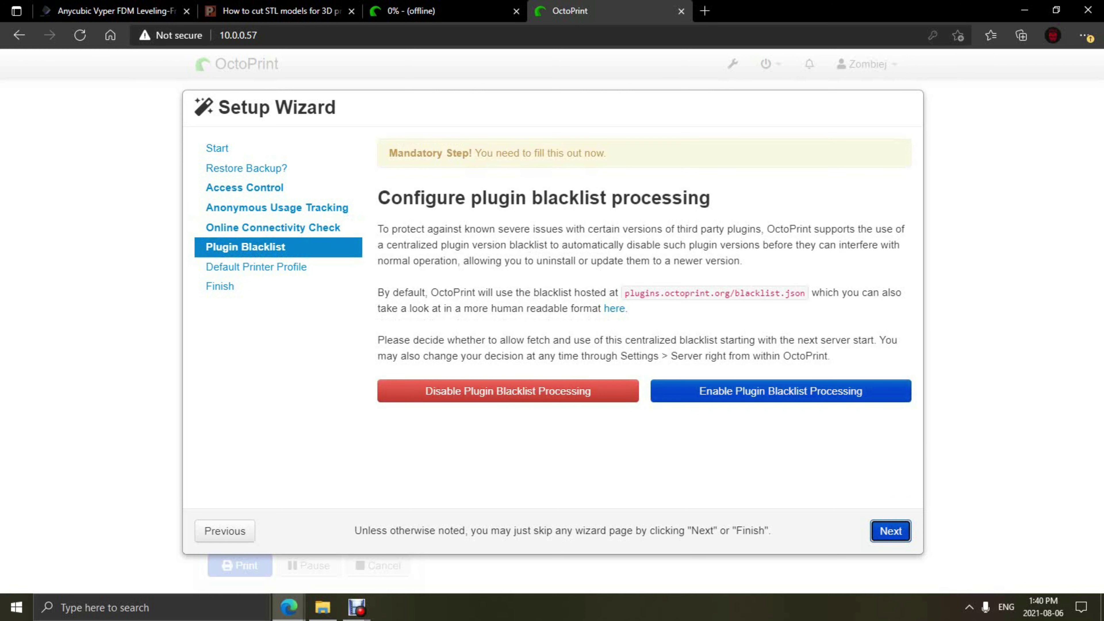
click(780, 390)
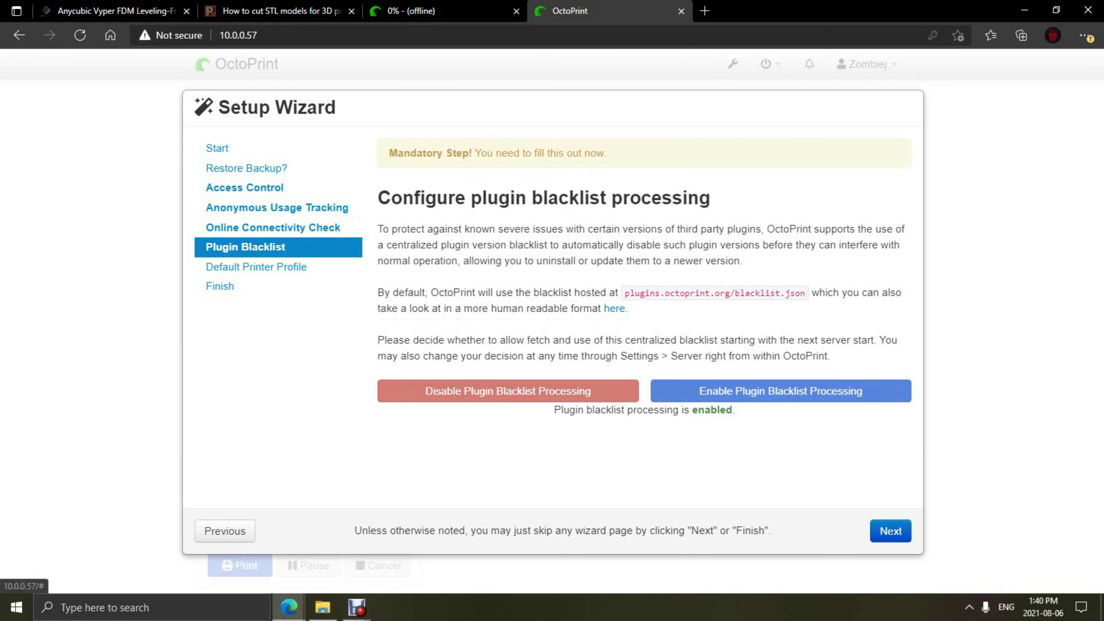
click(890, 531)
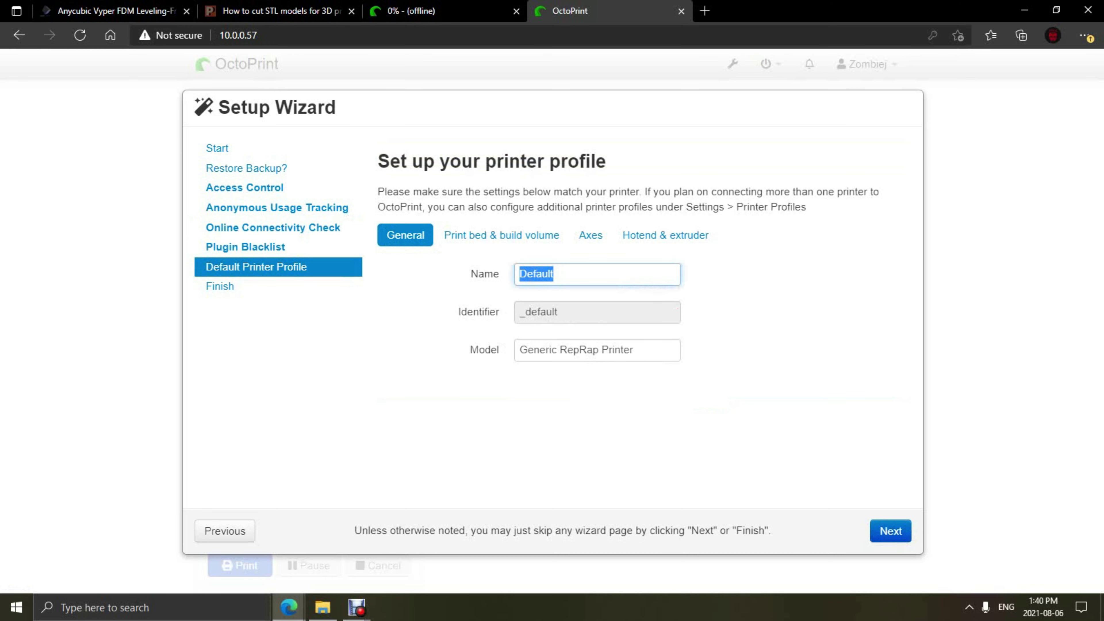
Step: Name the printer profile Vyper with model Anycubic Vyper
text(Vyper)
key(Tab)
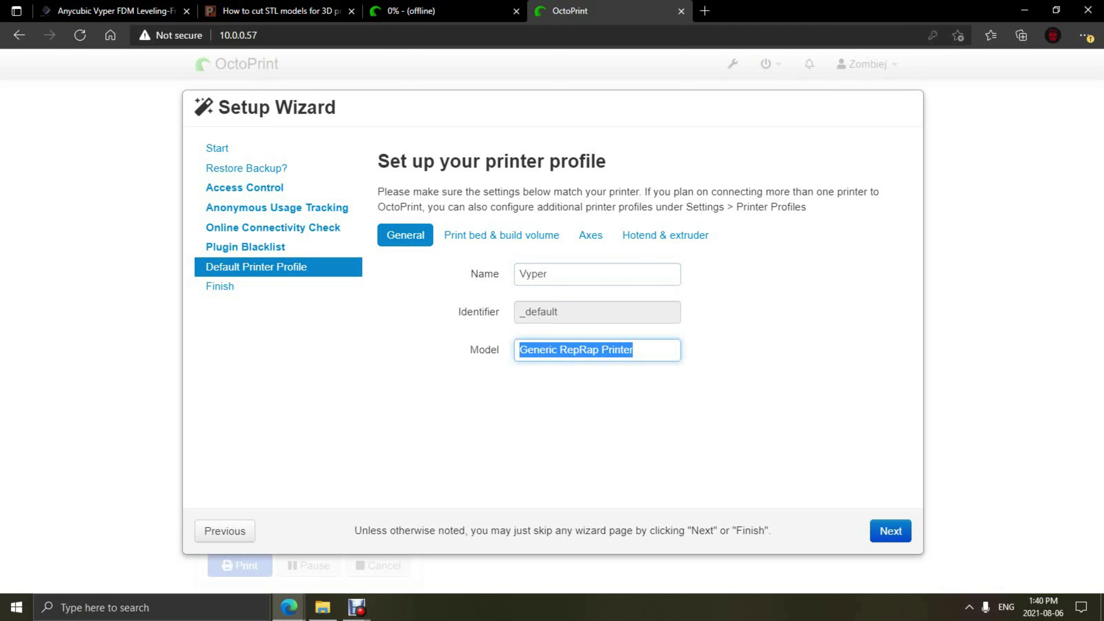
text(Anycubic Vyper)
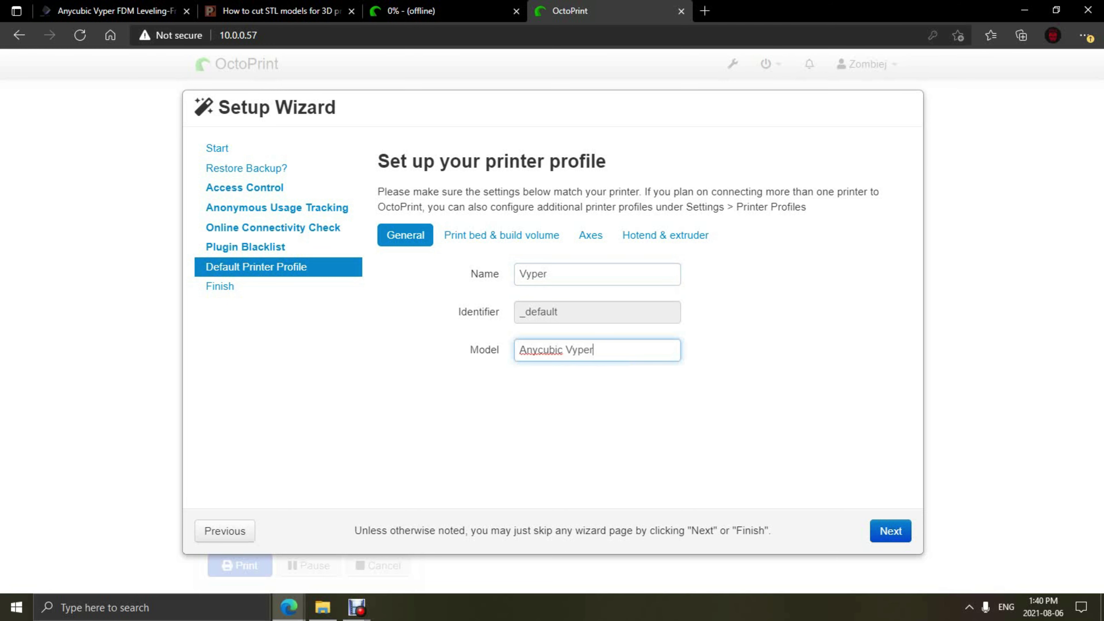
Step: Set the build volume to width 250, depth 255, height 265 mm and advance
click(502, 235)
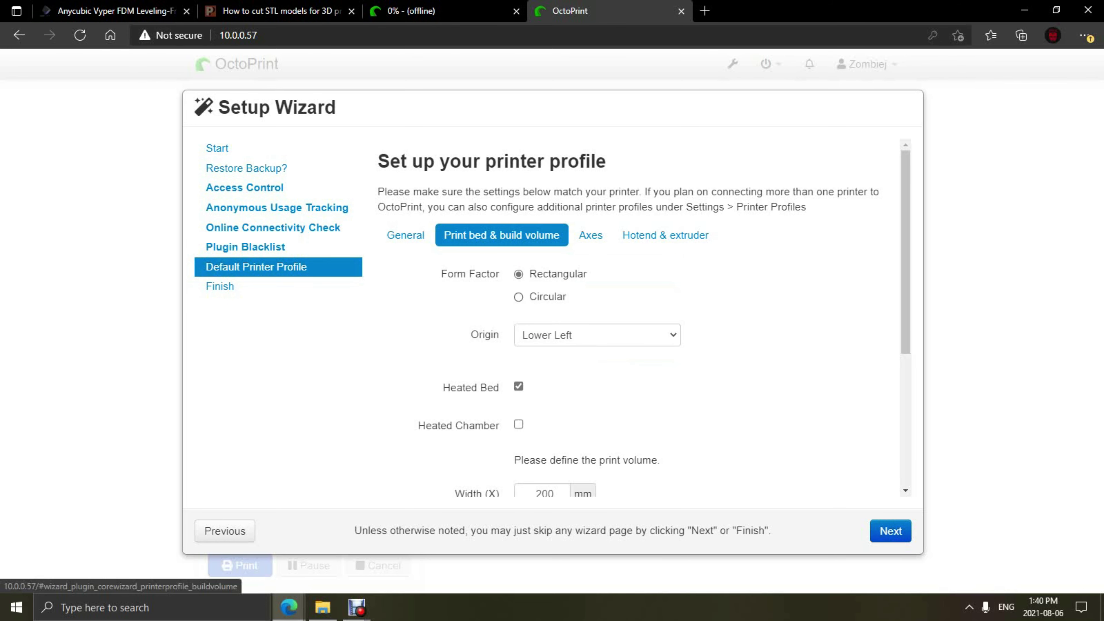
scroll(543, 333, down, 3)
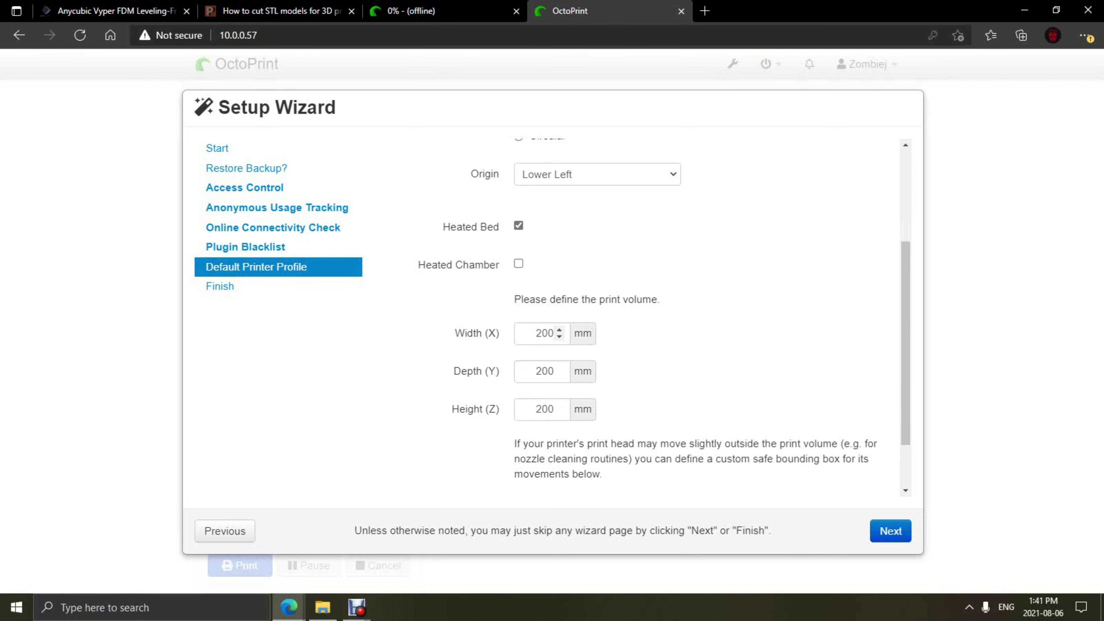
double_click(545, 333)
text(255)
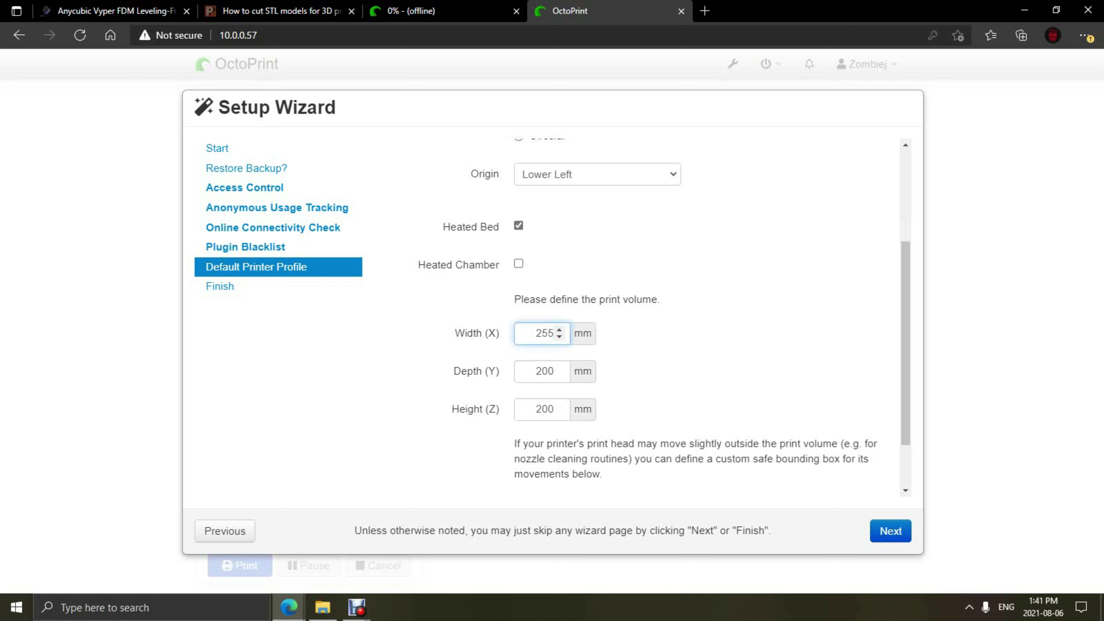
click(540, 370)
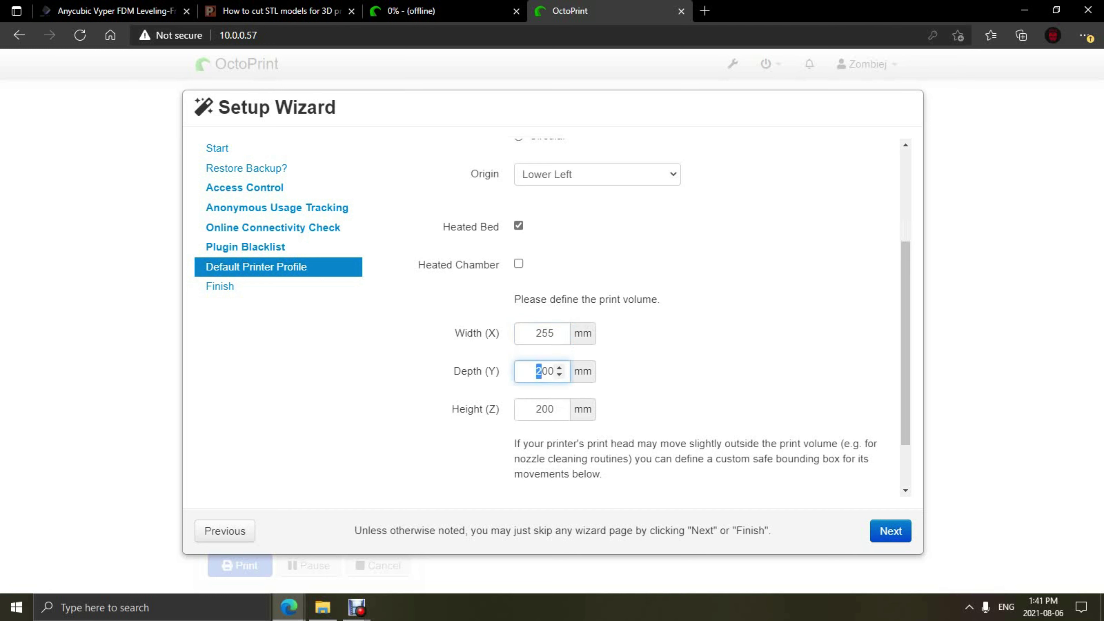
click(548, 333)
key(Delete)
text(0)
key(Tab)
text(255)
key(Tab)
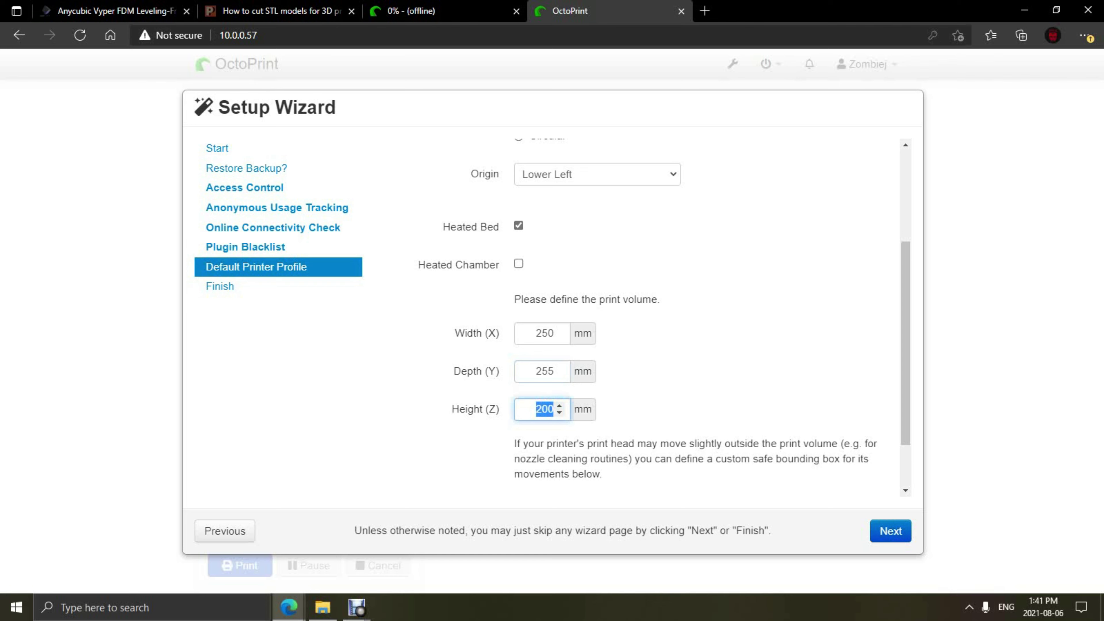
text(265)
scroll(643, 321, down, 2)
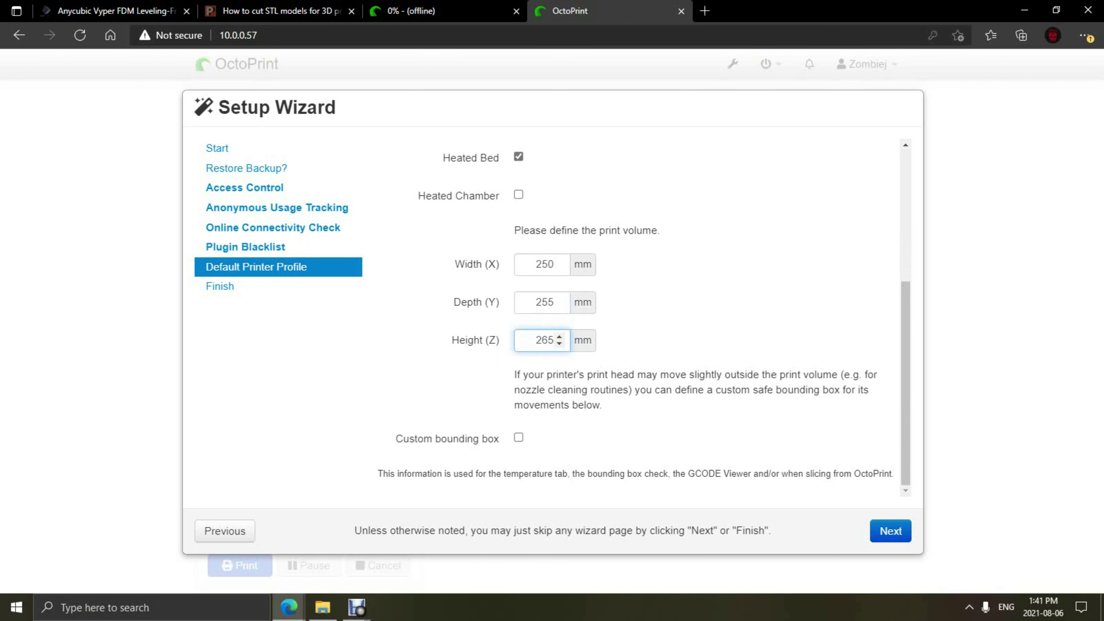
click(890, 531)
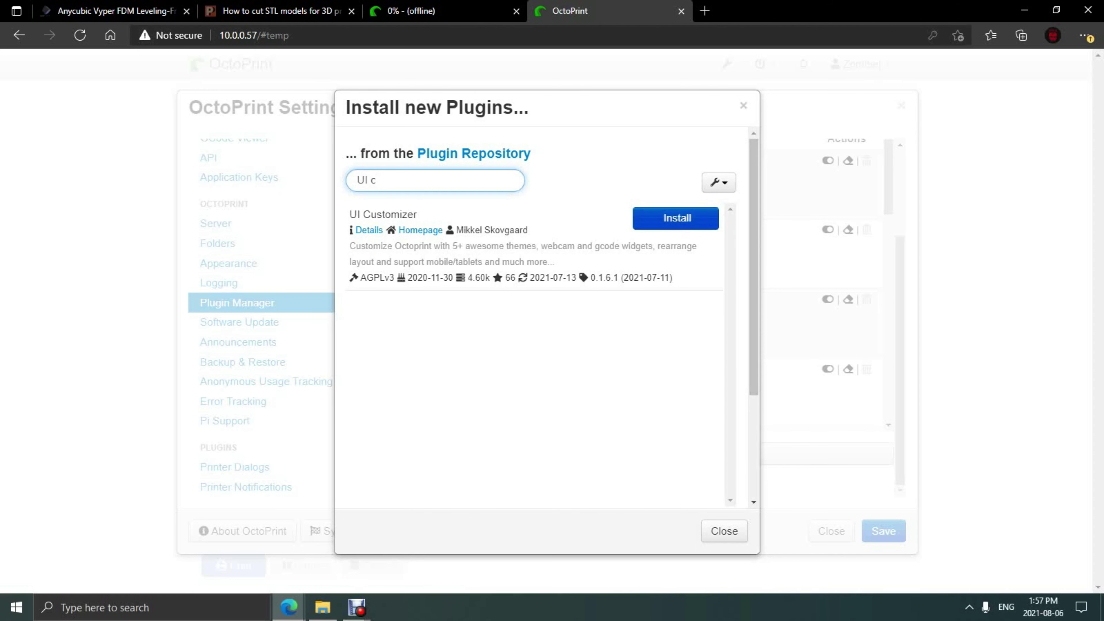
Step: Install the UI Customizer, Dashboard and Resource Monitor plugins
click(677, 218)
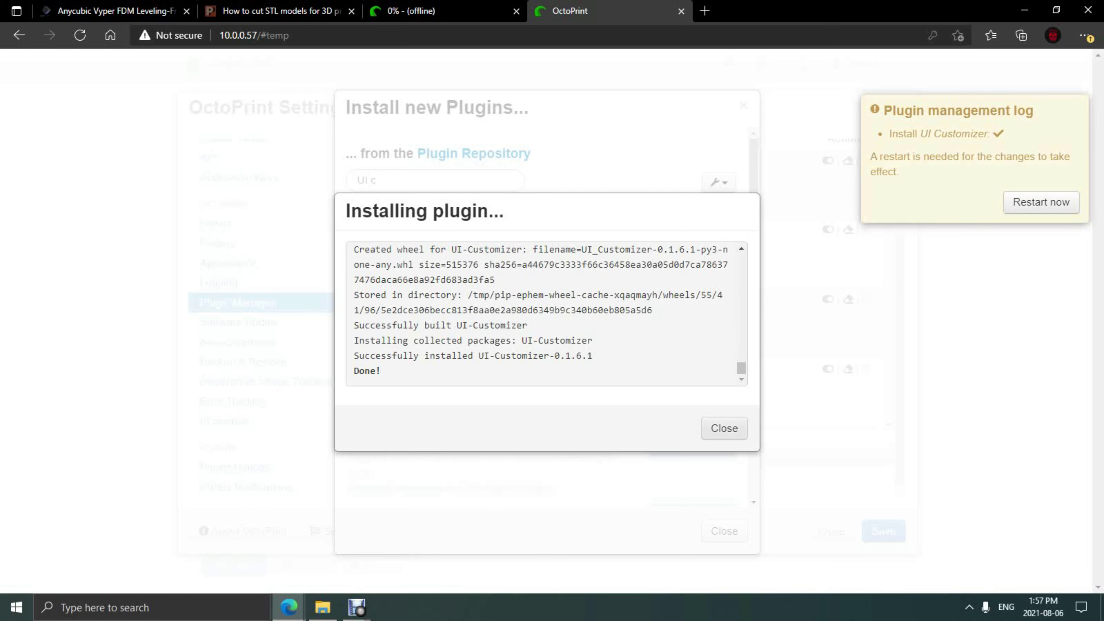
click(724, 429)
triple_click(391, 180)
text(Dashb)
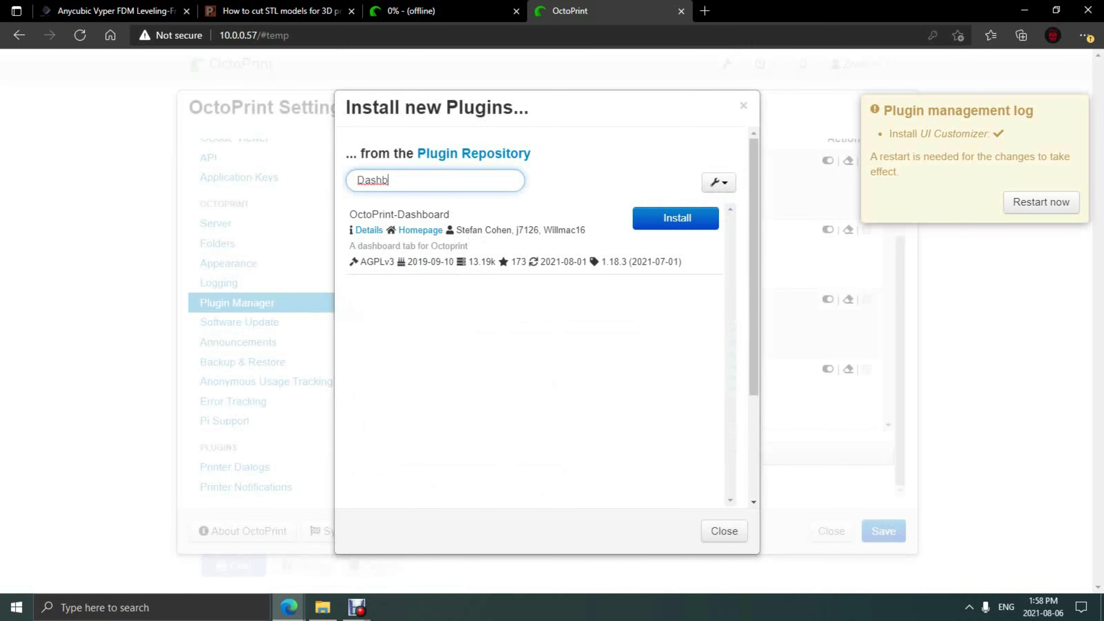
click(675, 218)
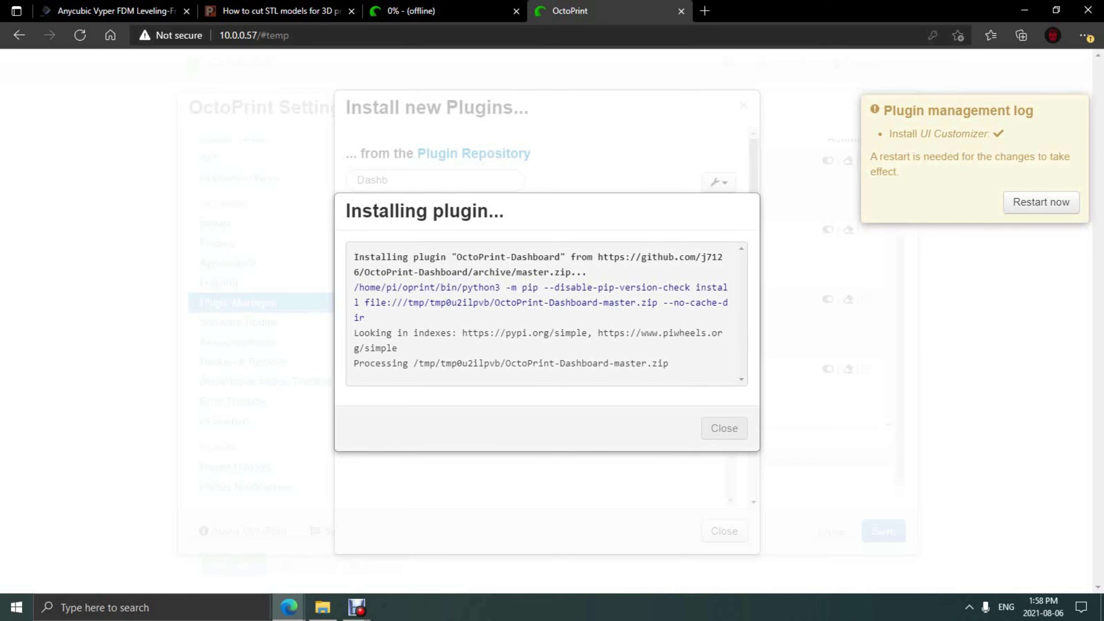
key(Escape)
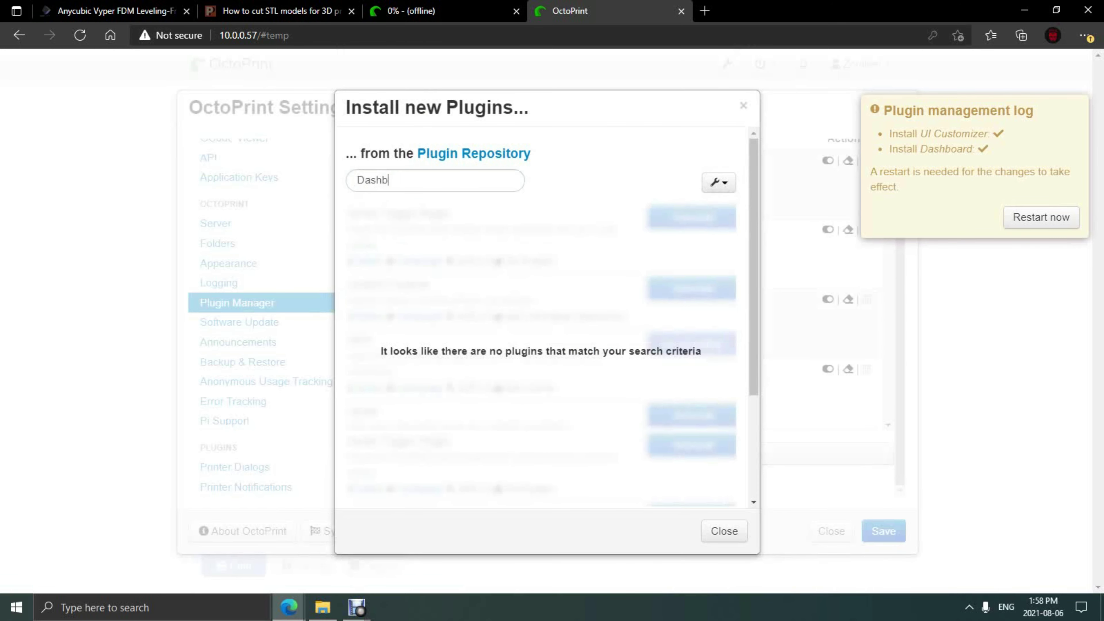
key(Escape)
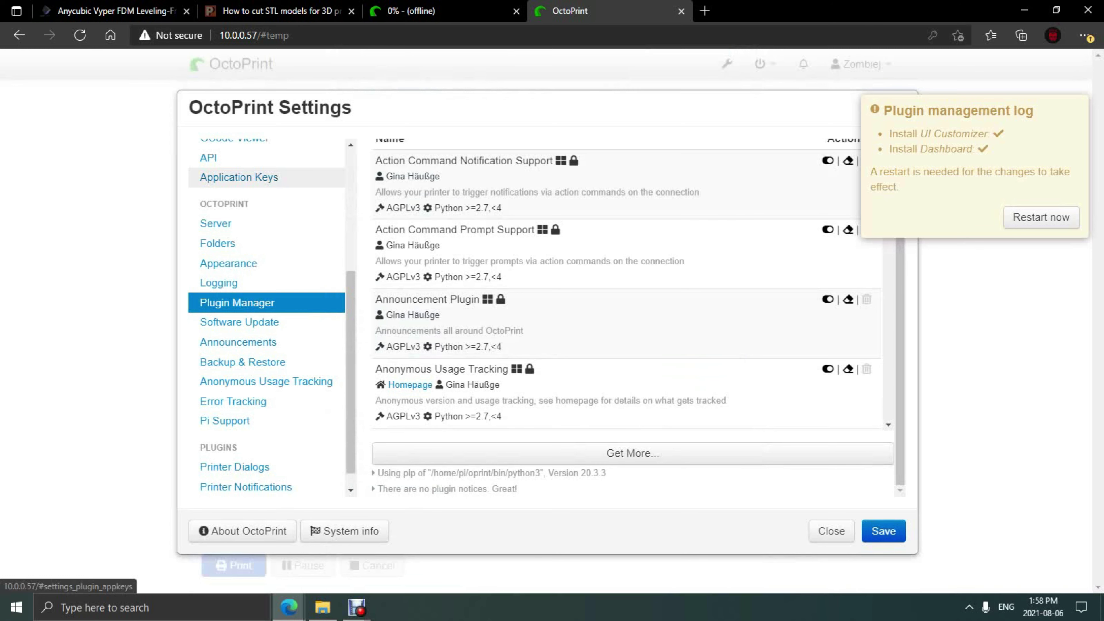
click(632, 453)
key(ctrl+a)
text(resource)
click(675, 218)
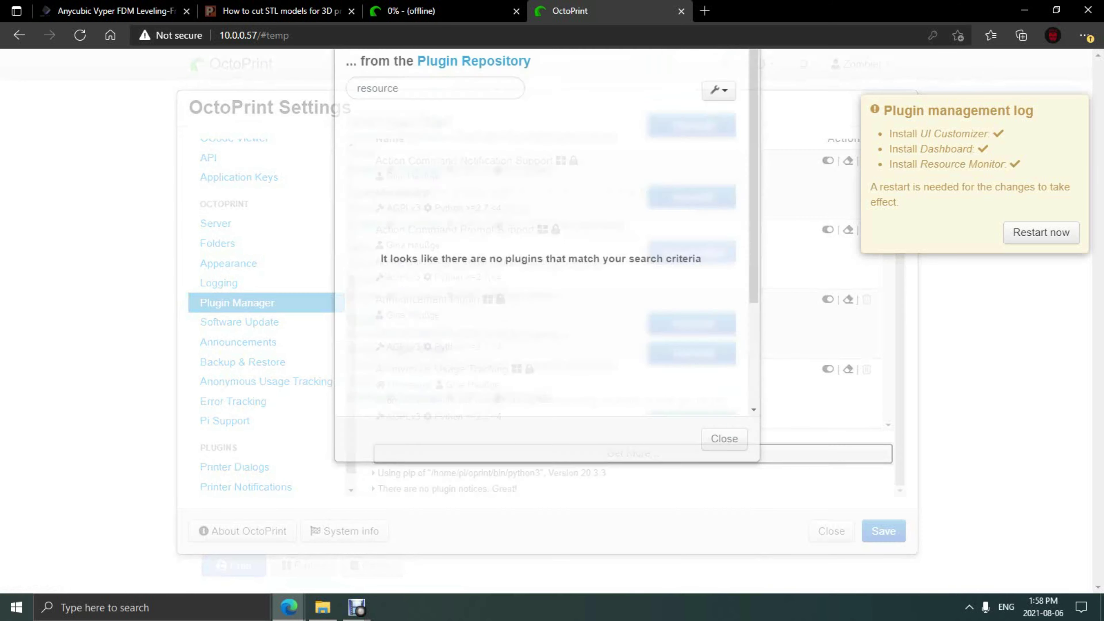
Step: Install the Arc Welder and BetterHeaterTimeout plugins, searching 'arc' and 'heater'
click(630, 453)
key(BackSpace)
key(BackSpace)
key(BackSpace)
key(BackSpace)
key(BackSpace)
key(BackSpace)
key(BackSpace)
key(BackSpace)
text(arc)
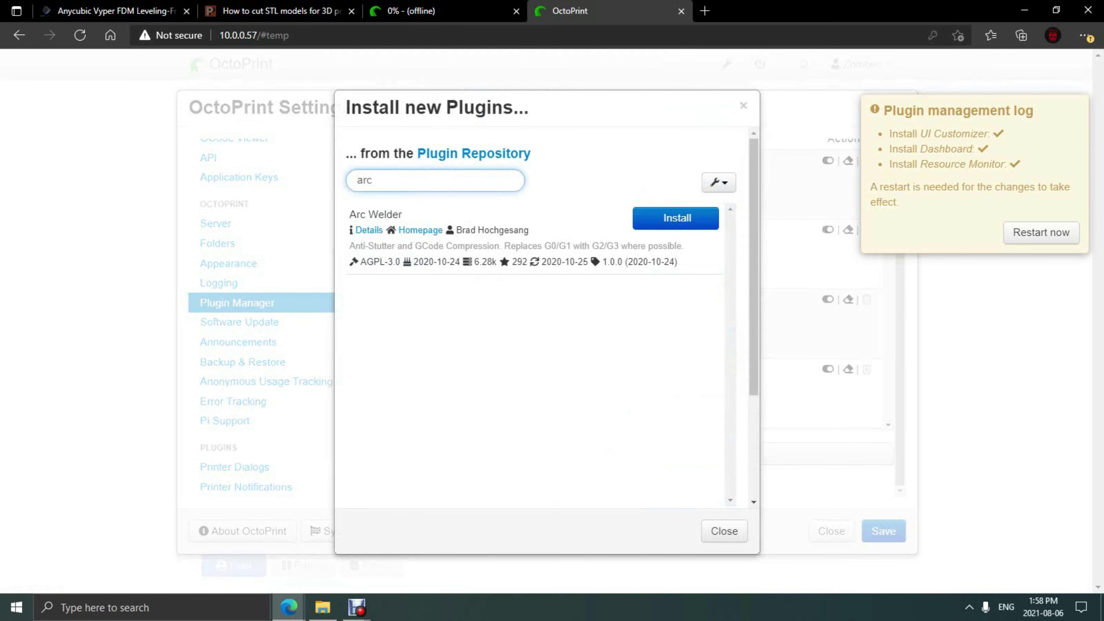
click(676, 216)
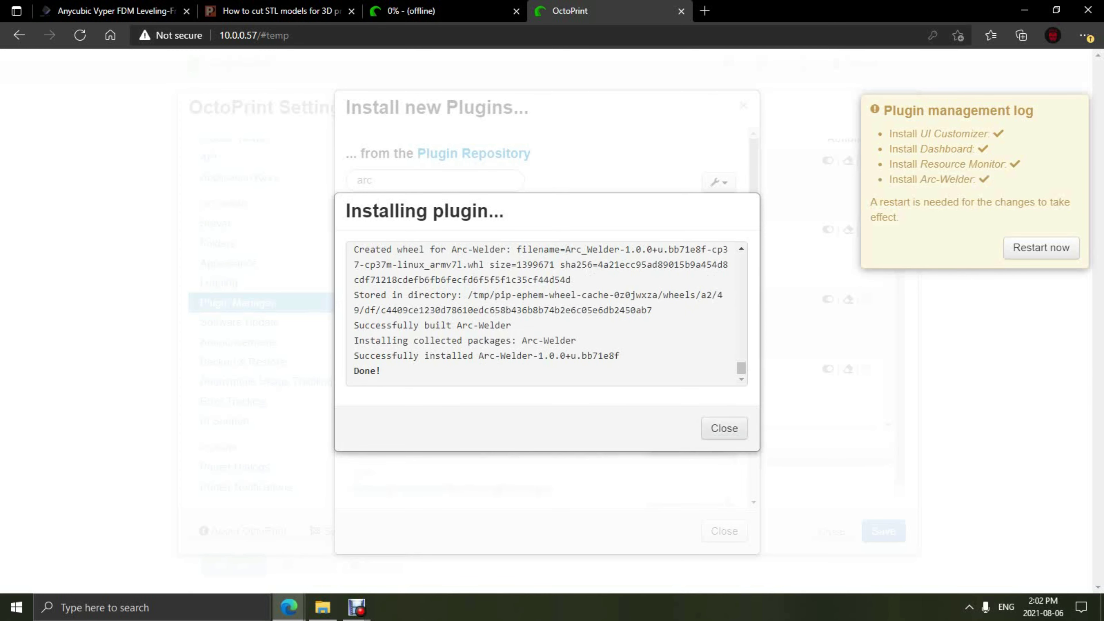
key(BackSpace)
key(BackSpace)
key(BackSpace)
text(heater)
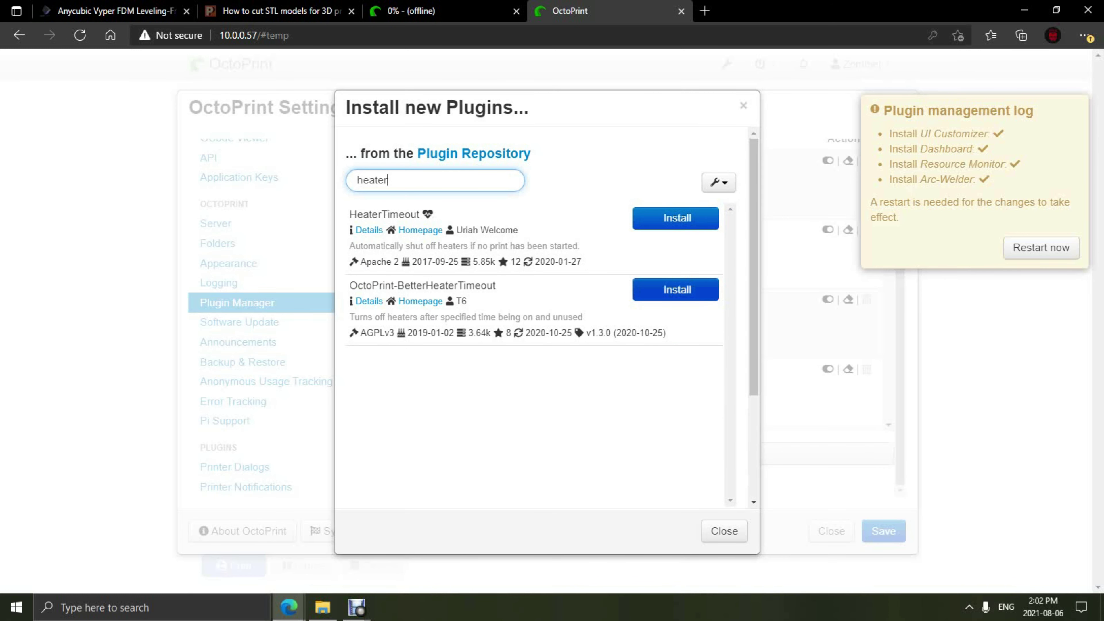
click(675, 290)
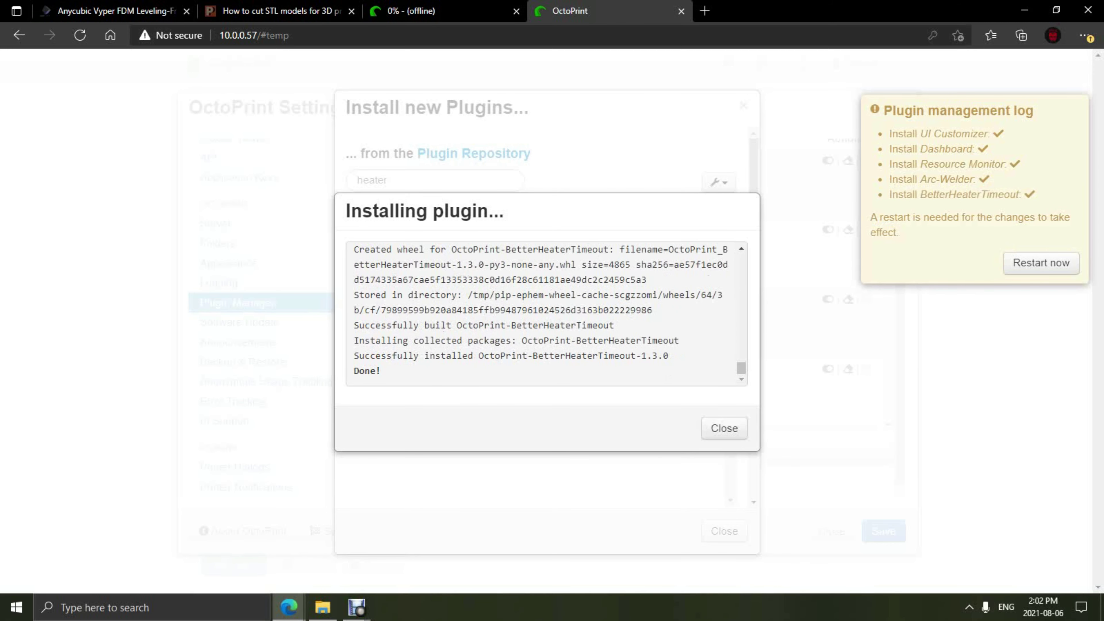
Step: Install the Navbar Temperature and Preheat Button plugins, searching 'navbar' and 'preh'
click(724, 428)
key(BackSpace)
key(BackSpace)
key(BackSpace)
key(BackSpace)
key(BackSpace)
key(BackSpace)
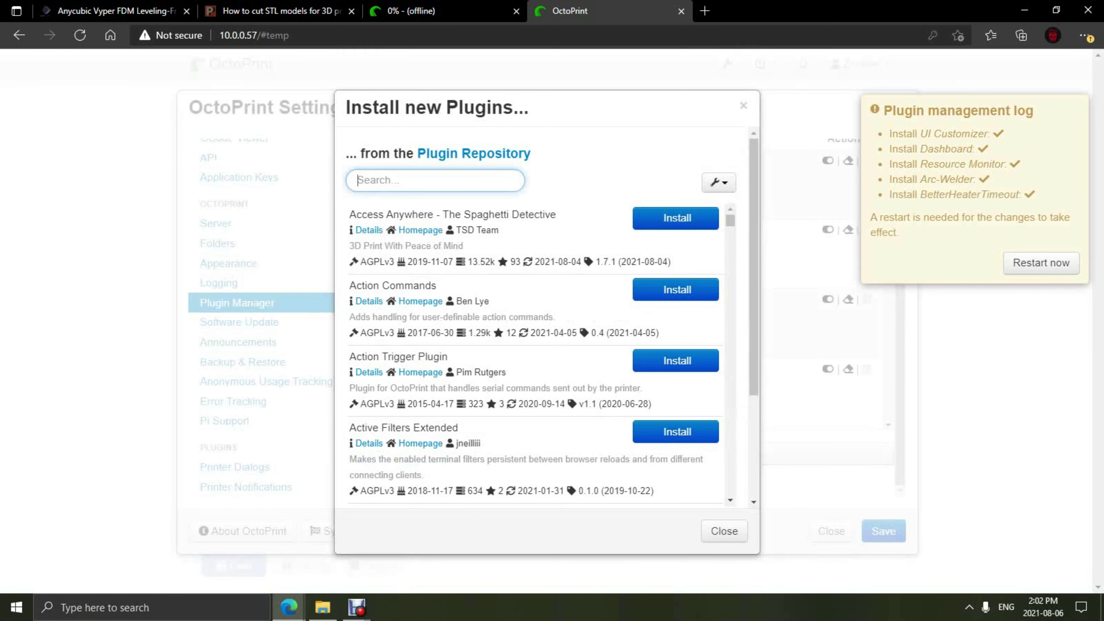
text(navbar)
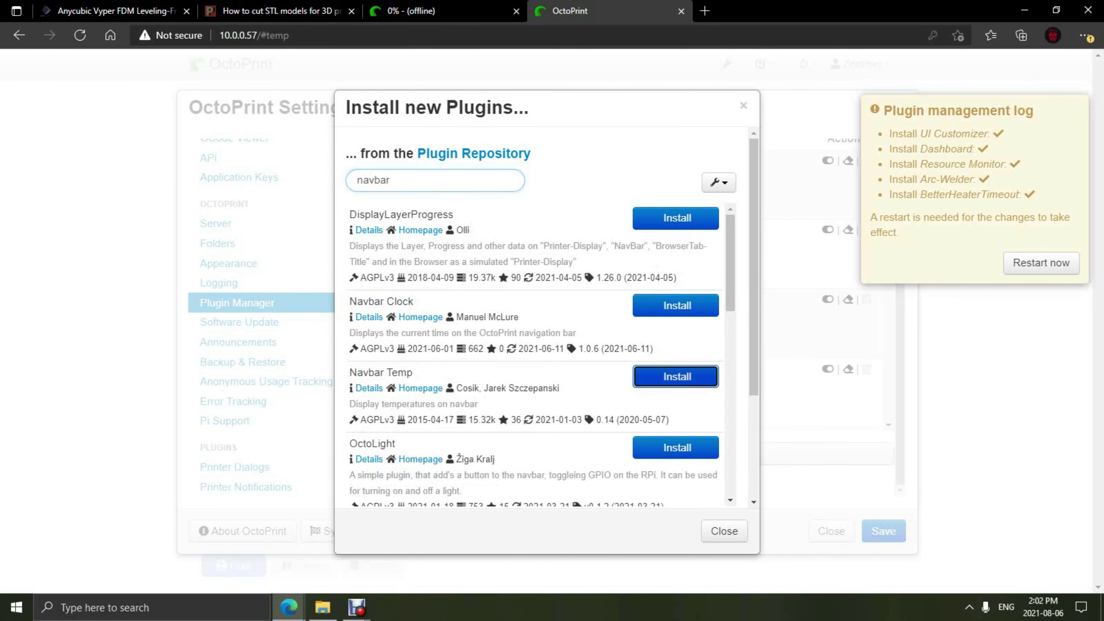
click(675, 376)
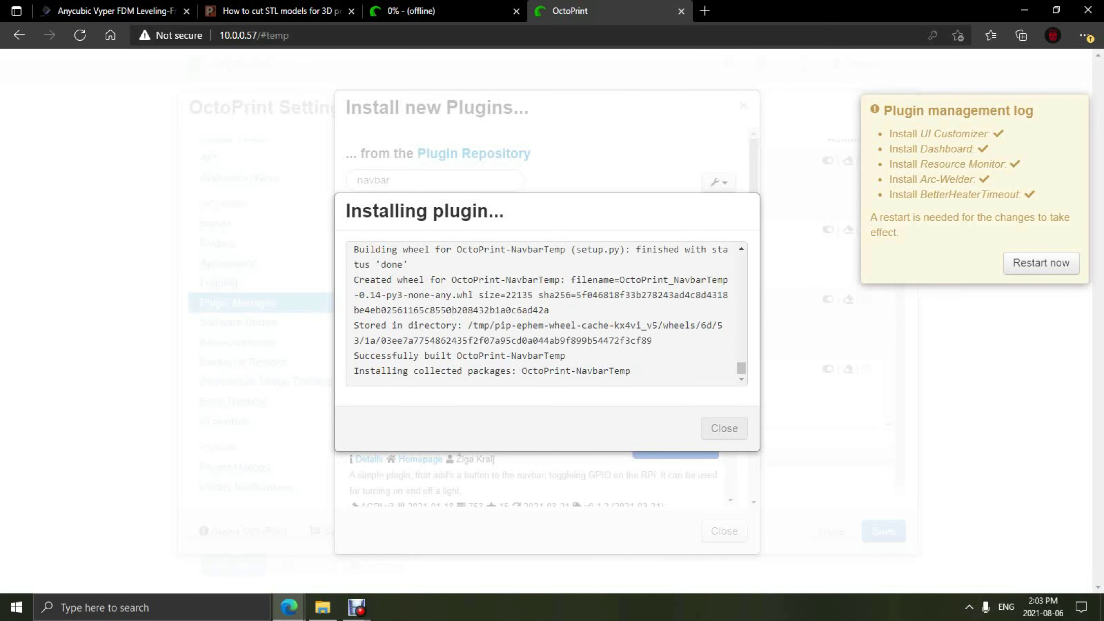
click(724, 428)
click(391, 180)
key(BackSpace)
key(BackSpace)
key(BackSpace)
key(BackSpace)
key(BackSpace)
key(BackSpace)
text(preh)
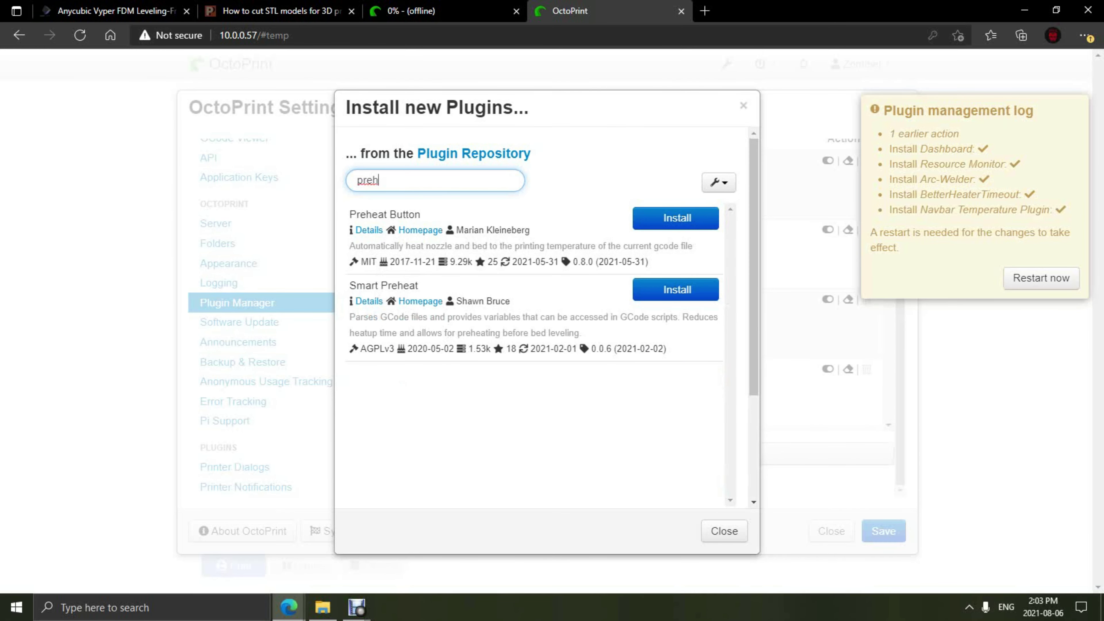
click(676, 218)
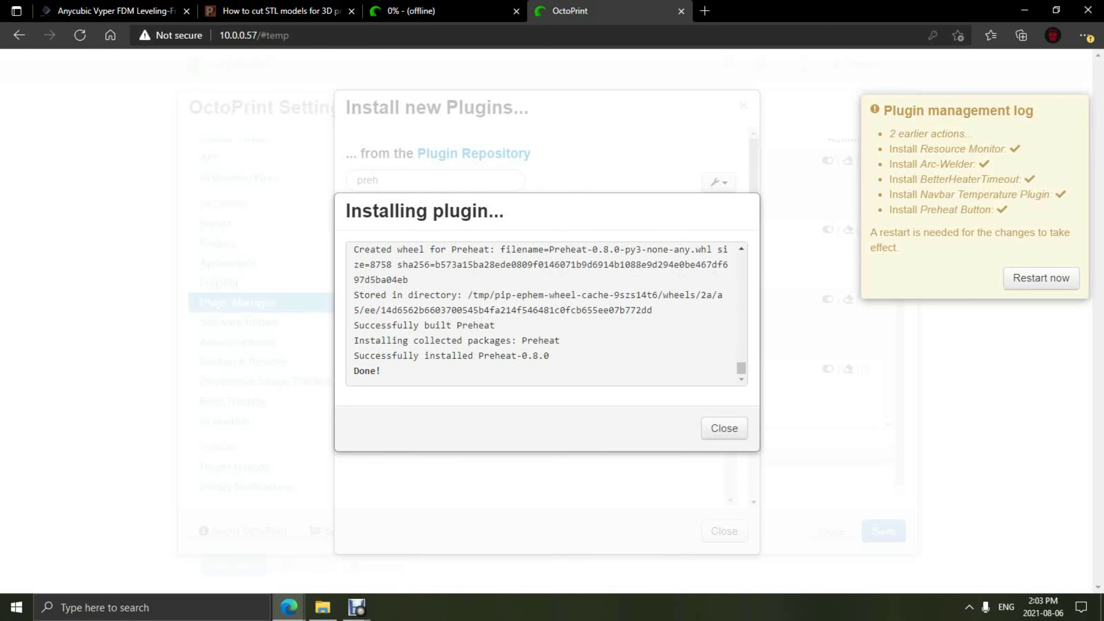
Step: Install the DisplayLayerProgress and PrintTimeGenius plugins, searching 'displ' and 'printt'
key(Escape)
key(BackSpace)
key(BackSpace)
key(BackSpace)
key(BackSpace)
text(dis)
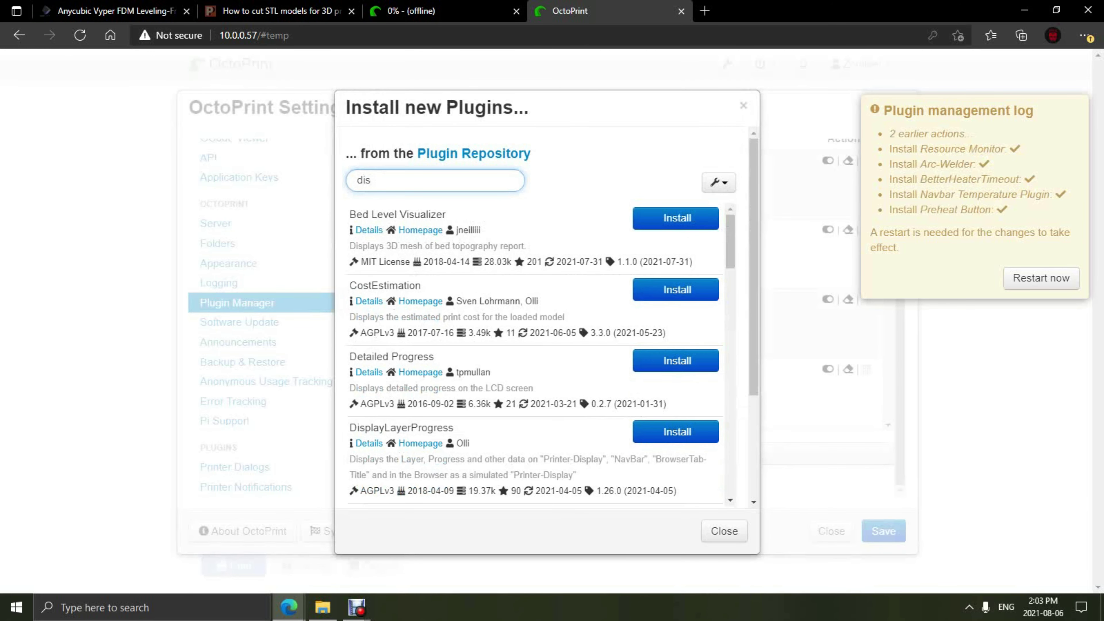
text(pl)
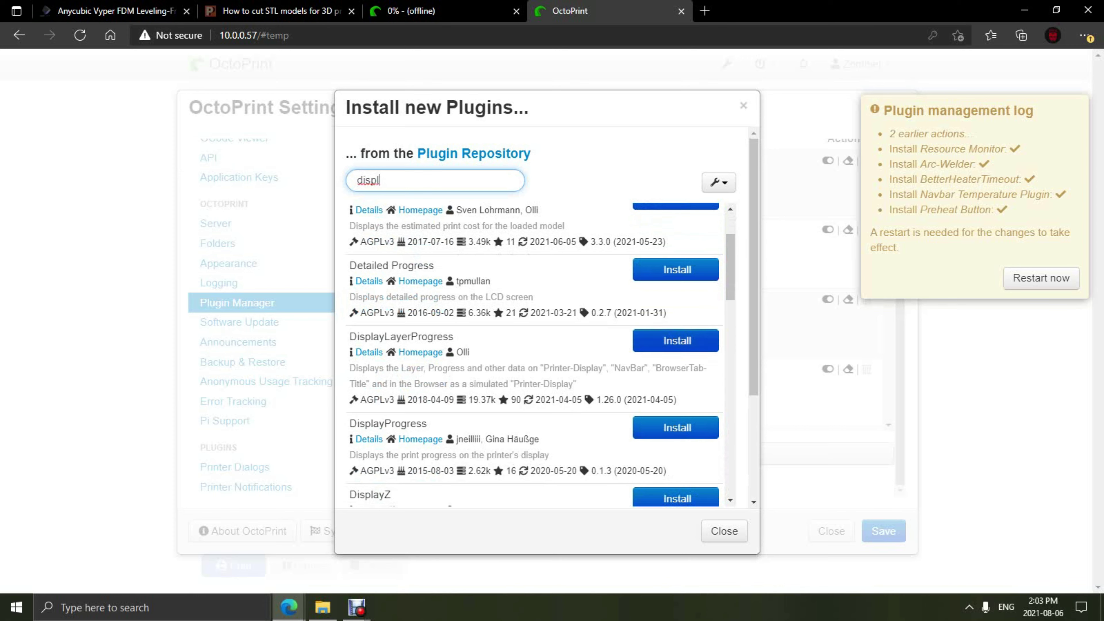
click(676, 340)
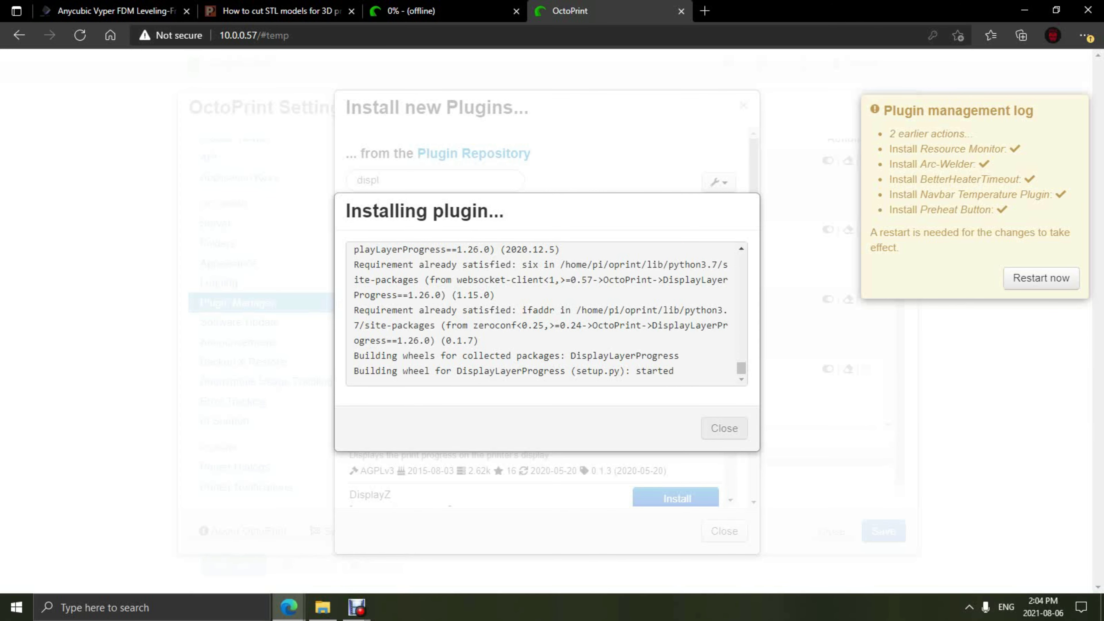
click(724, 427)
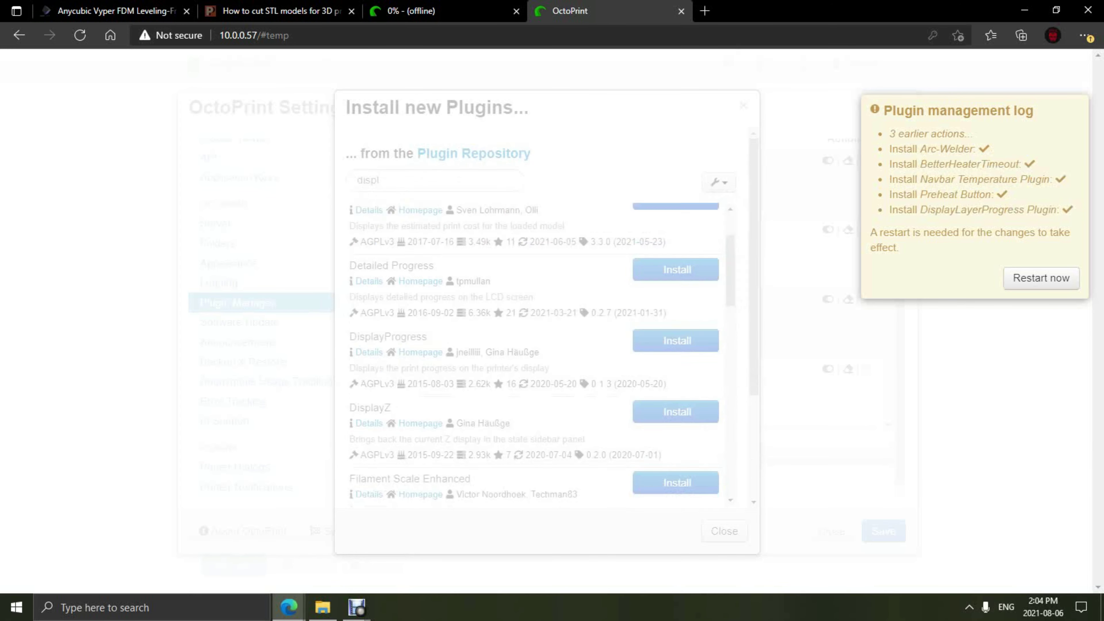
key(BackSpace)
key(BackSpace)
key(BackSpace)
key(BackSpace)
key(BackSpace)
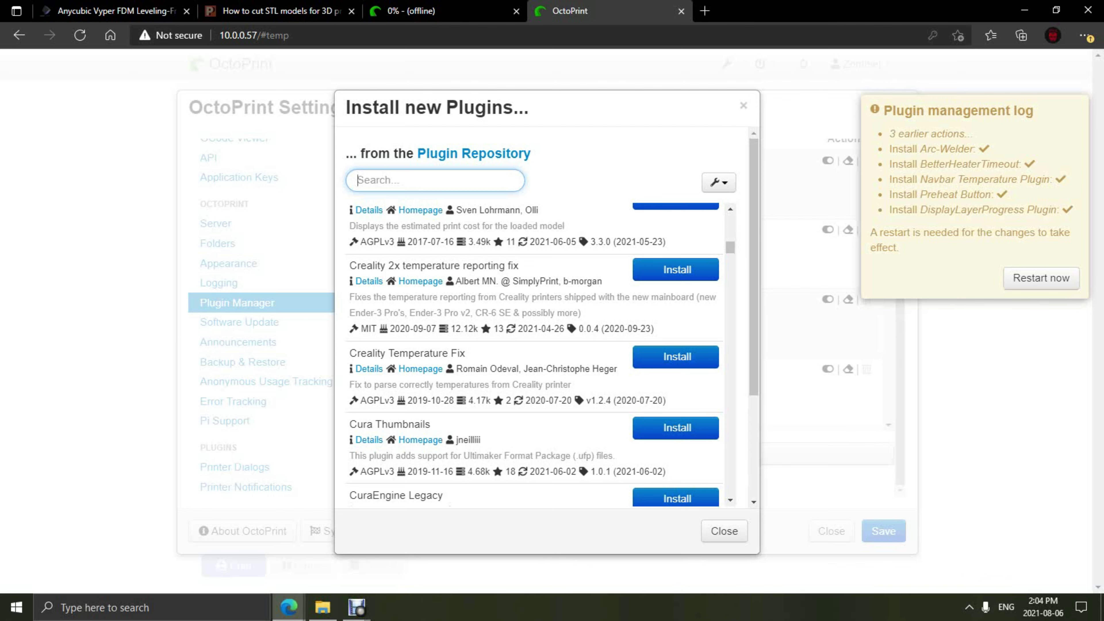
text(printt)
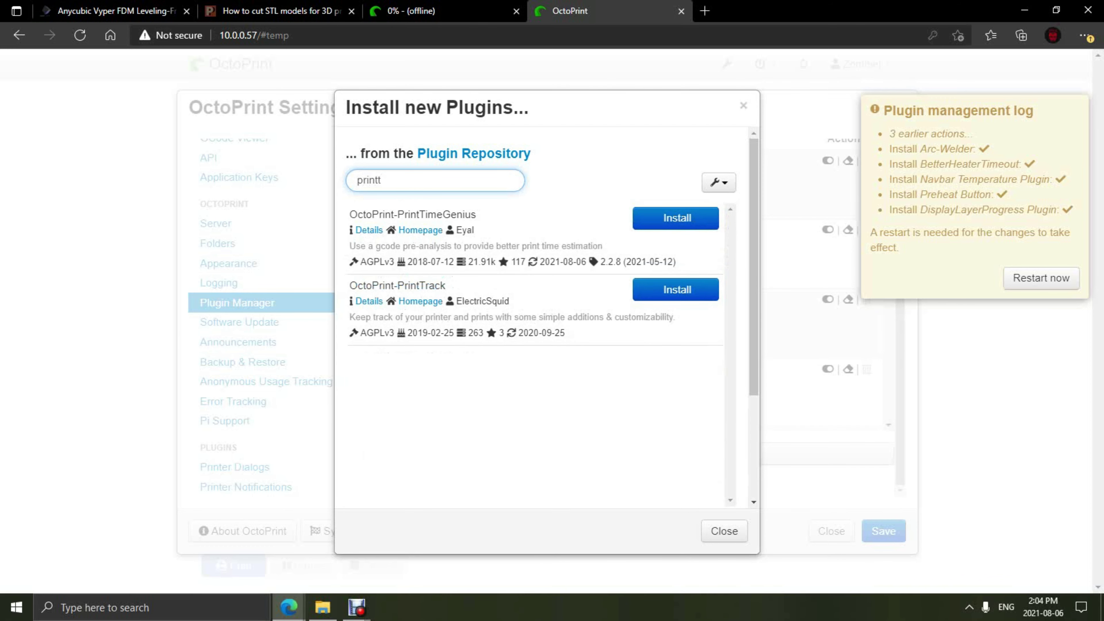
click(675, 217)
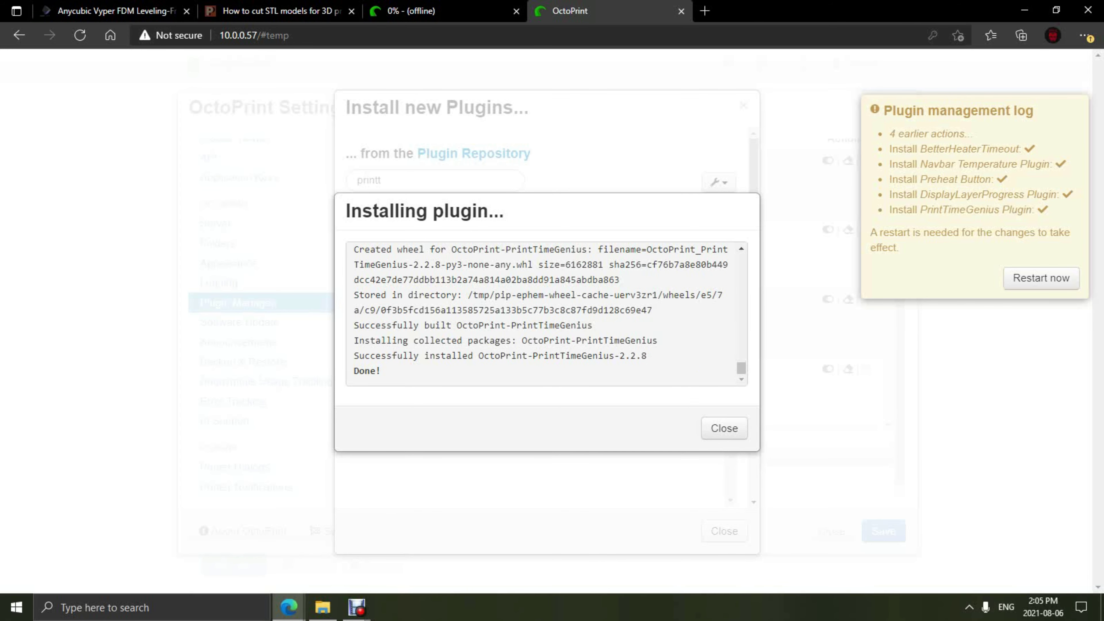
Step: Close the plugin installer, update OctoPrint and all plugins, and reload the web interface
click(725, 428)
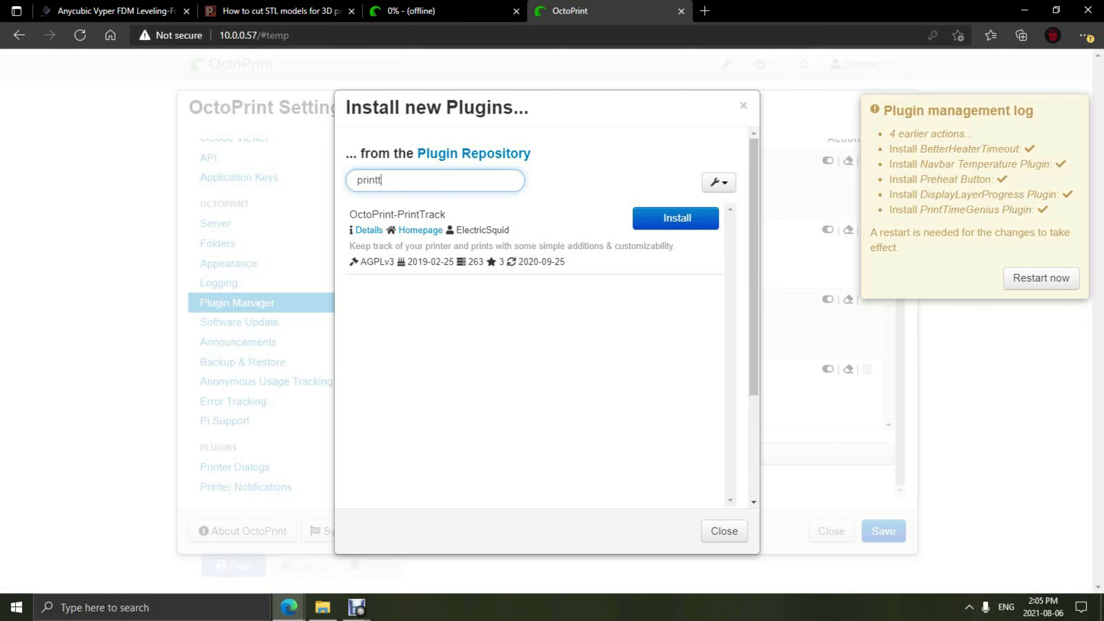
click(724, 531)
click(239, 322)
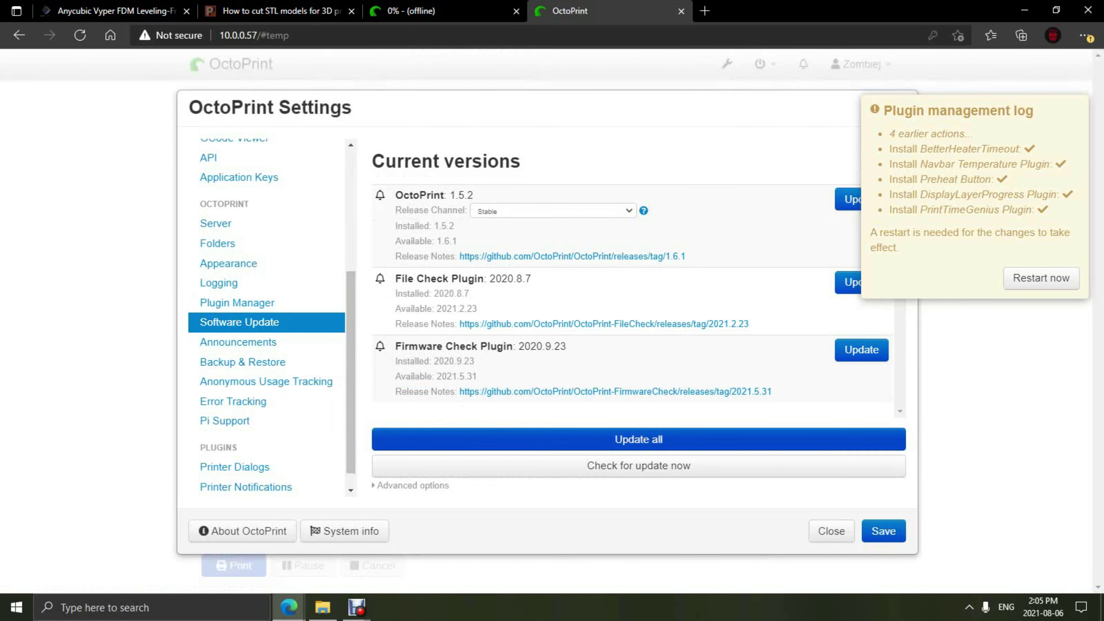
click(633, 438)
click(718, 473)
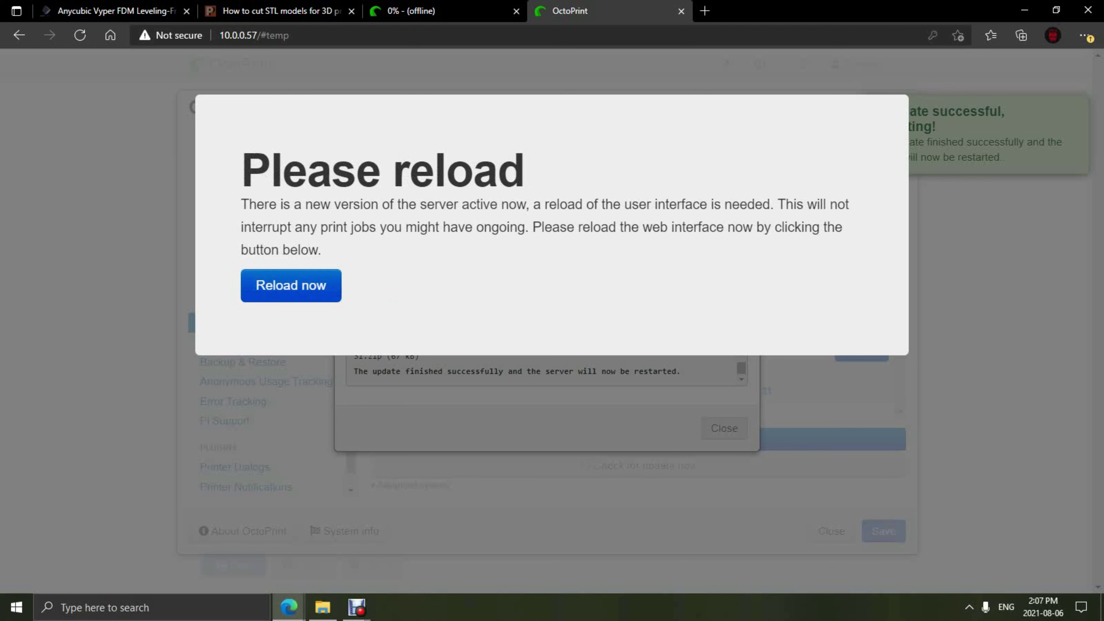
click(328, 292)
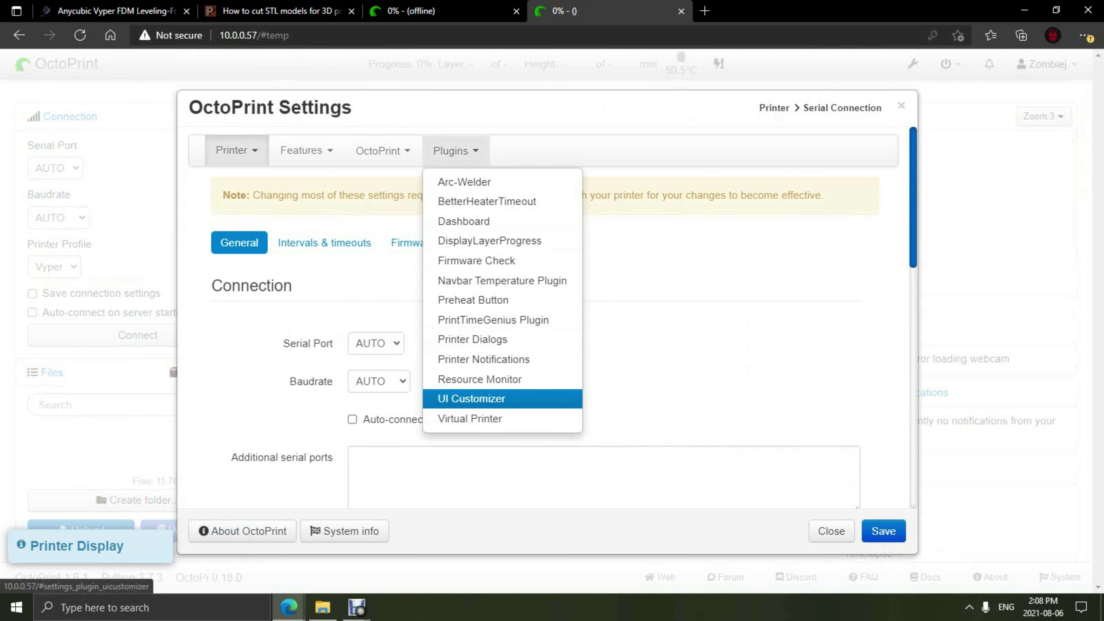
Step: In UI Customizer, download the themes and choose the dark Cyborg theme
click(471, 398)
click(297, 190)
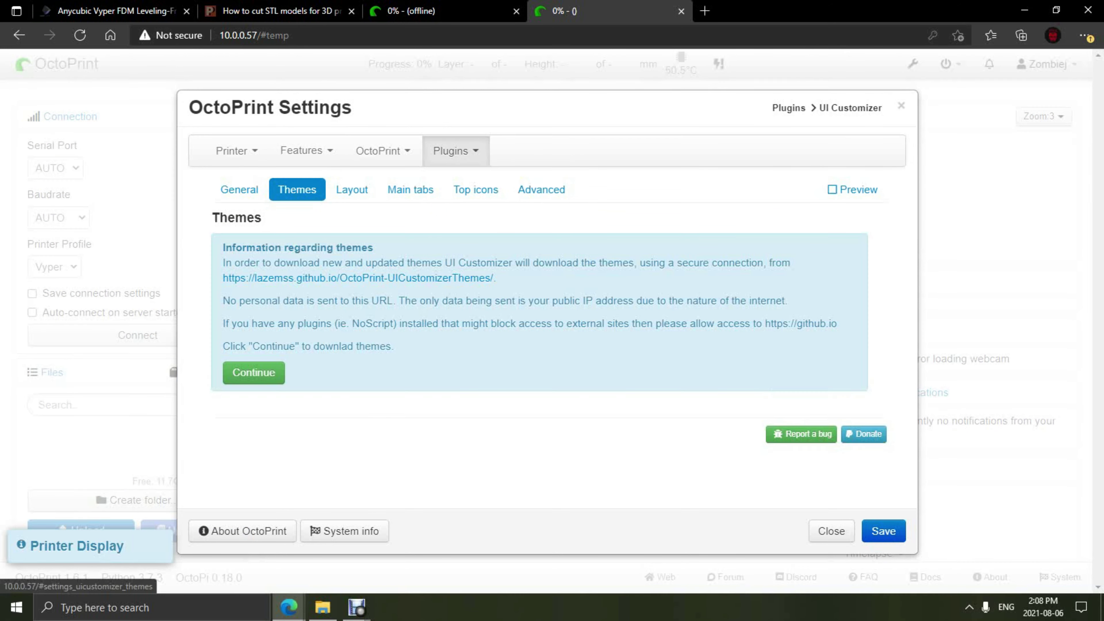
click(254, 372)
scroll(504, 339, down, 5)
scroll(438, 417, down, 3)
scroll(438, 417, up, 2)
click(438, 363)
scroll(438, 363, up, 5)
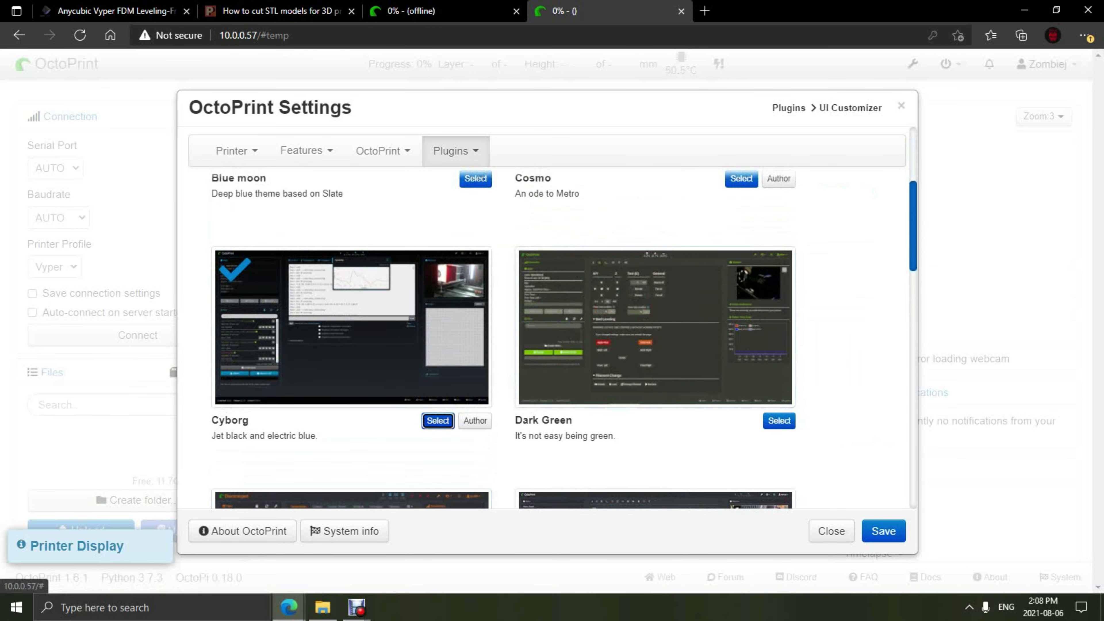
Step: Move Printer Notifications and Attention! into the centre column and hide the Gcode widget
click(351, 189)
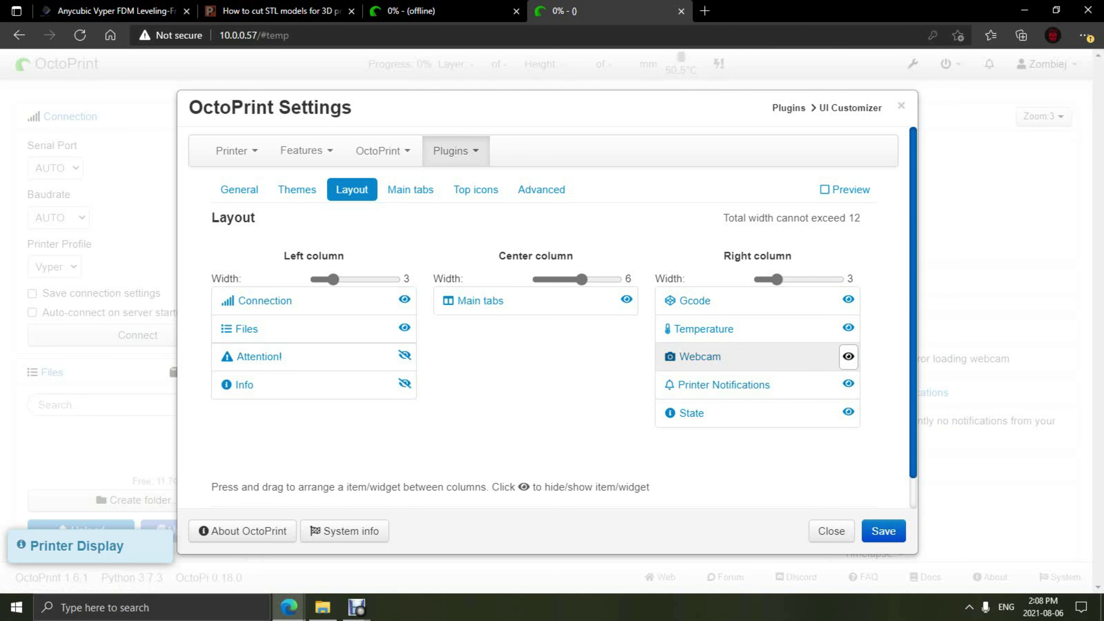
drag(848, 383, 634, 330)
click(848, 299)
drag(278, 357, 500, 356)
Step: Place the Dashboard main tab right after Control and save the UI Customizer settings
click(410, 190)
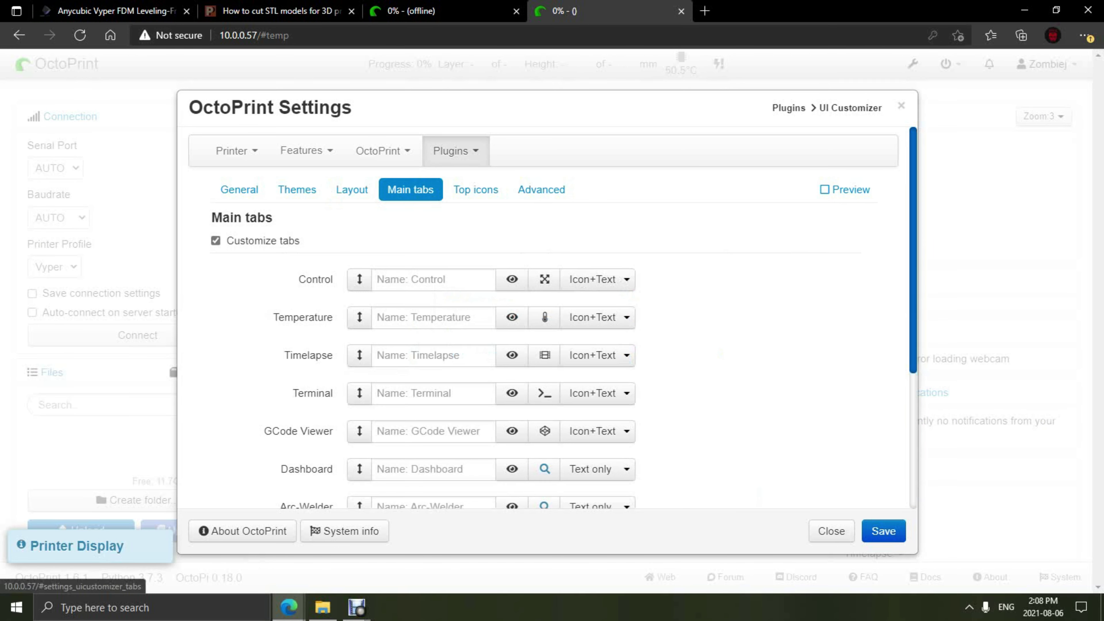
scroll(360, 391, down, 1)
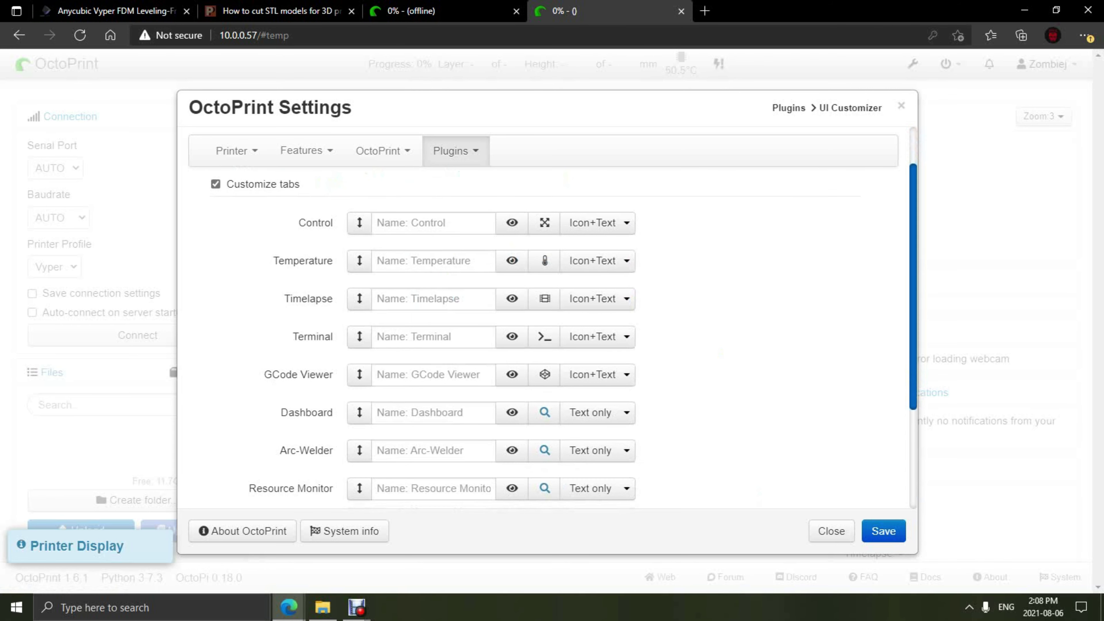
drag(359, 412, 359, 260)
scroll(360, 430, down, 1)
scroll(359, 430, up, 1)
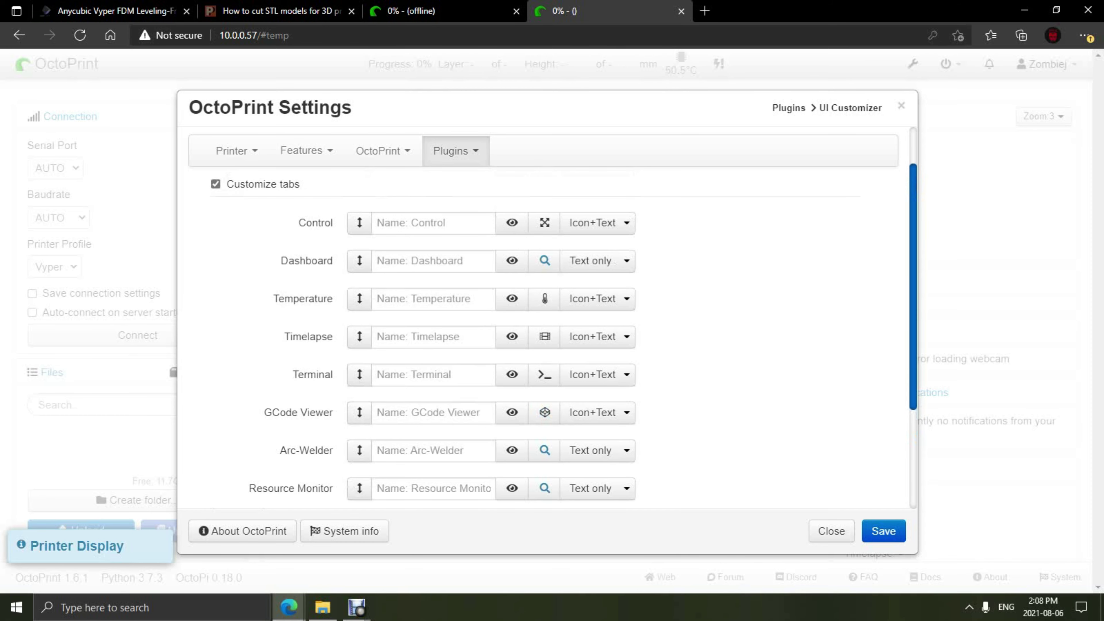
scroll(478, 348, up, 2)
click(476, 190)
click(541, 190)
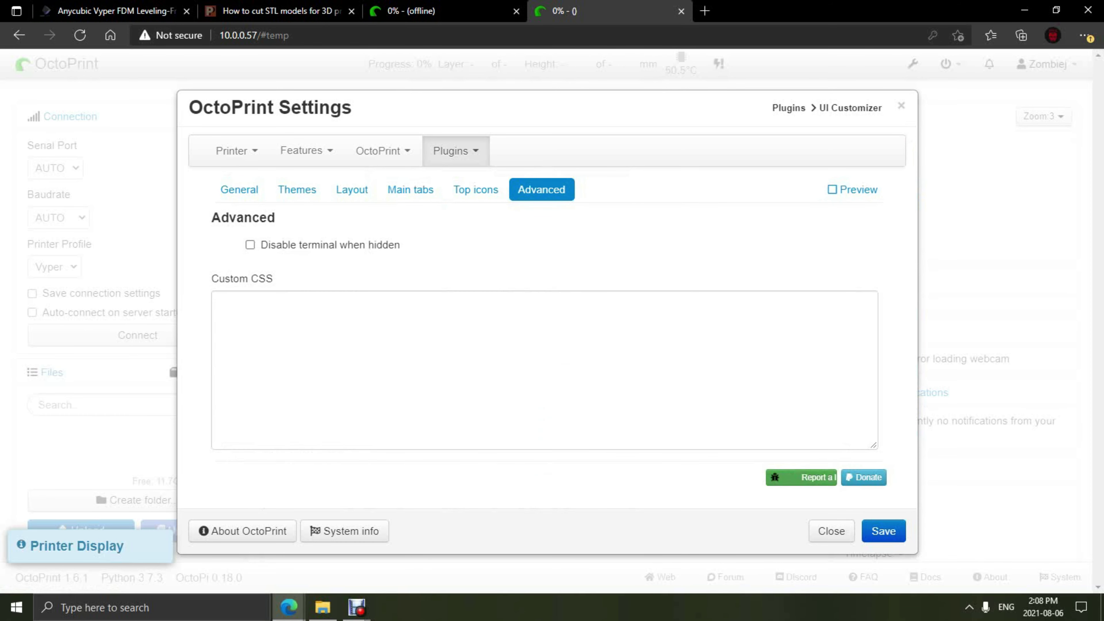
click(883, 531)
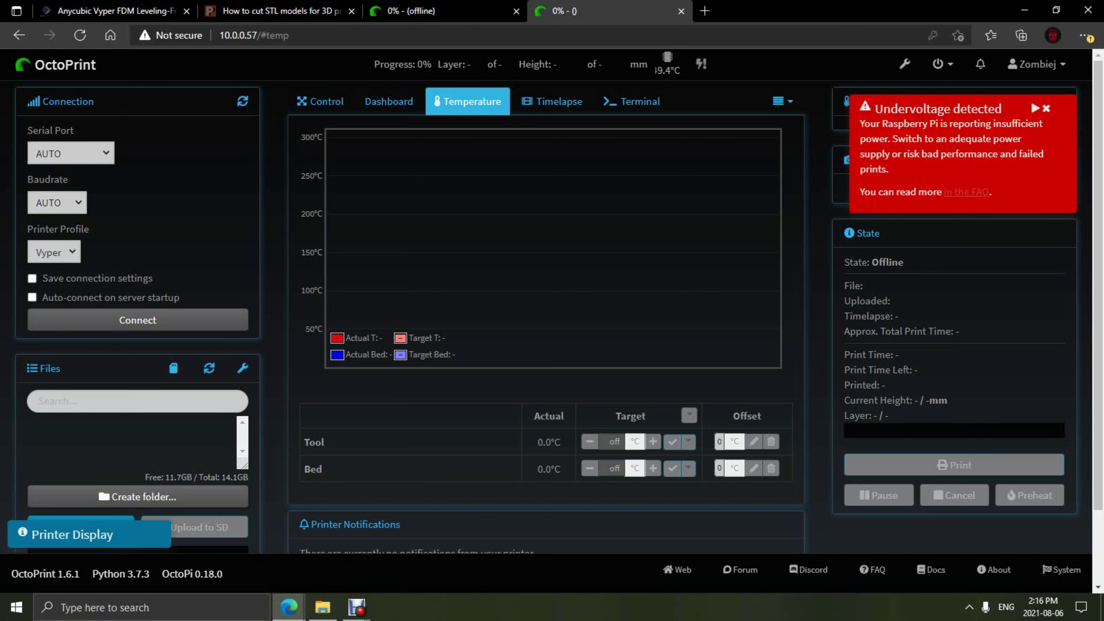
Step: Dismiss the Undervoltage detected warning and connect to the printer until it reads Operational
click(1046, 108)
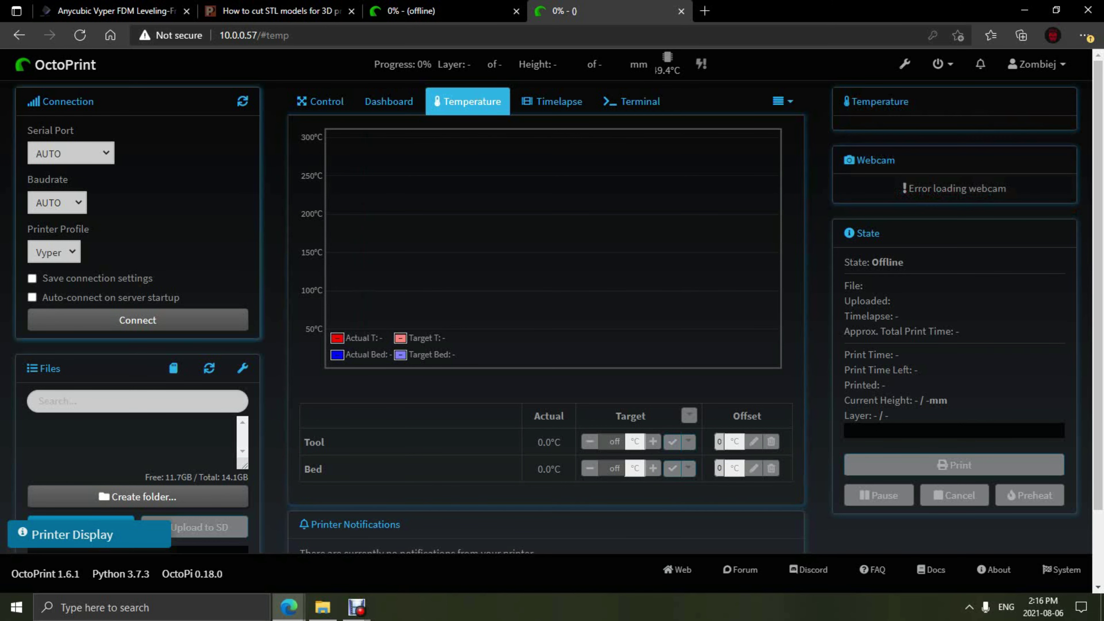
click(137, 319)
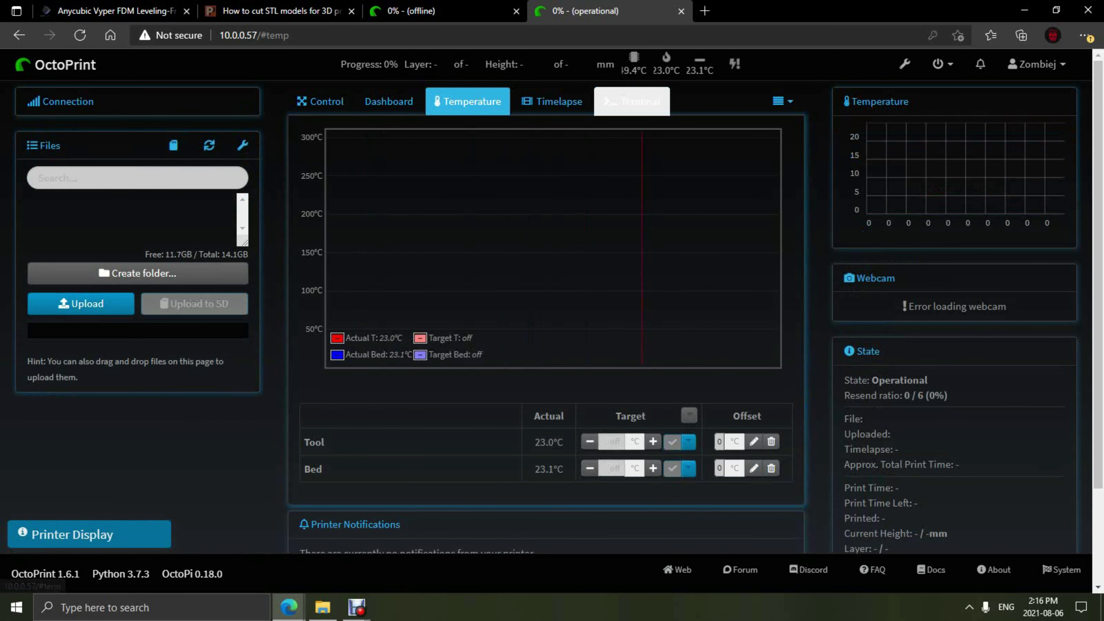
Step: In the Terminal, suppress temperature, SD status and wait messages
click(632, 101)
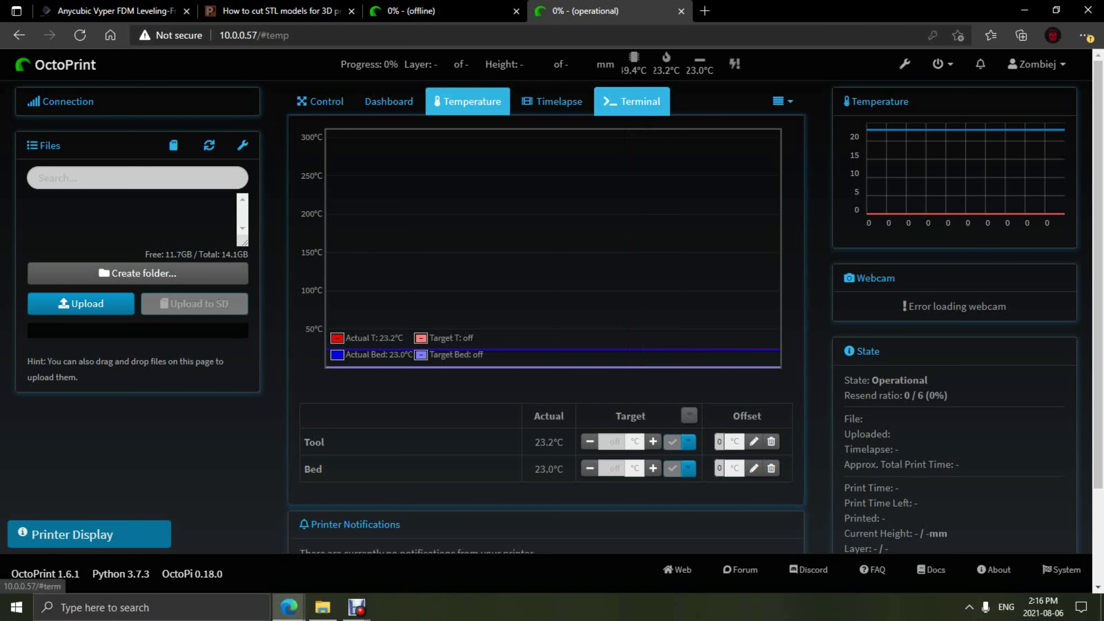
scroll(545, 336, up, 3)
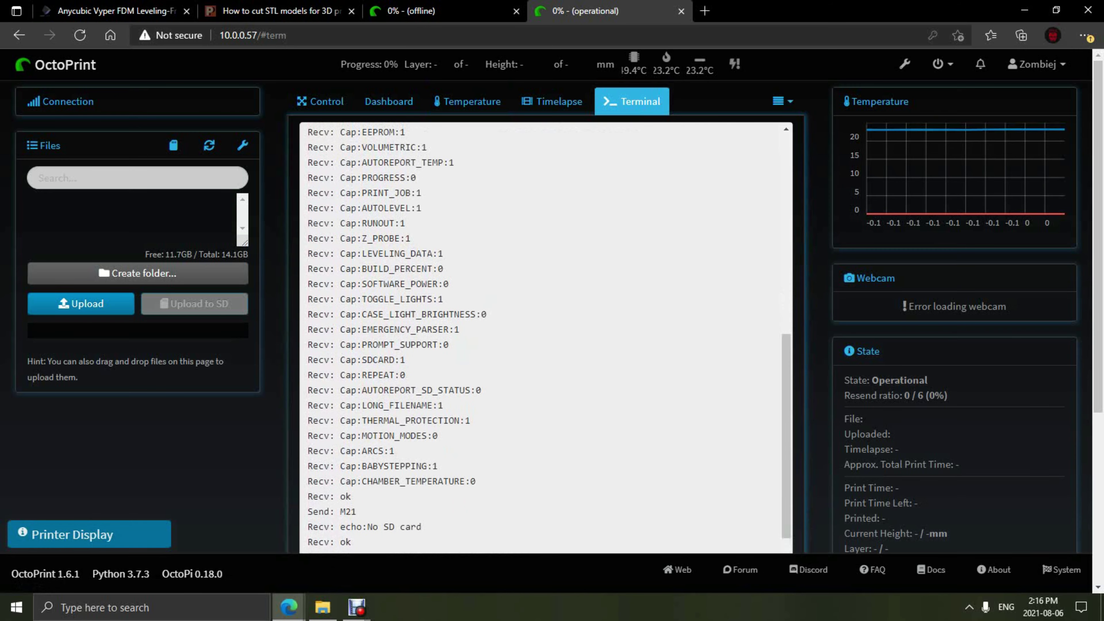
scroll(546, 304, down, 5)
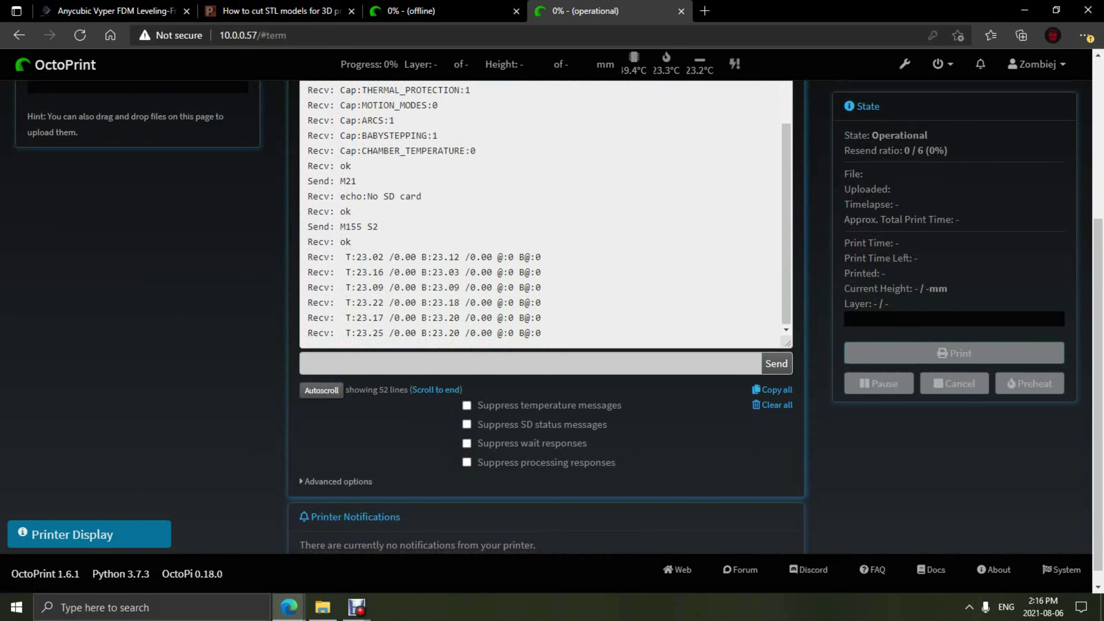
click(521, 363)
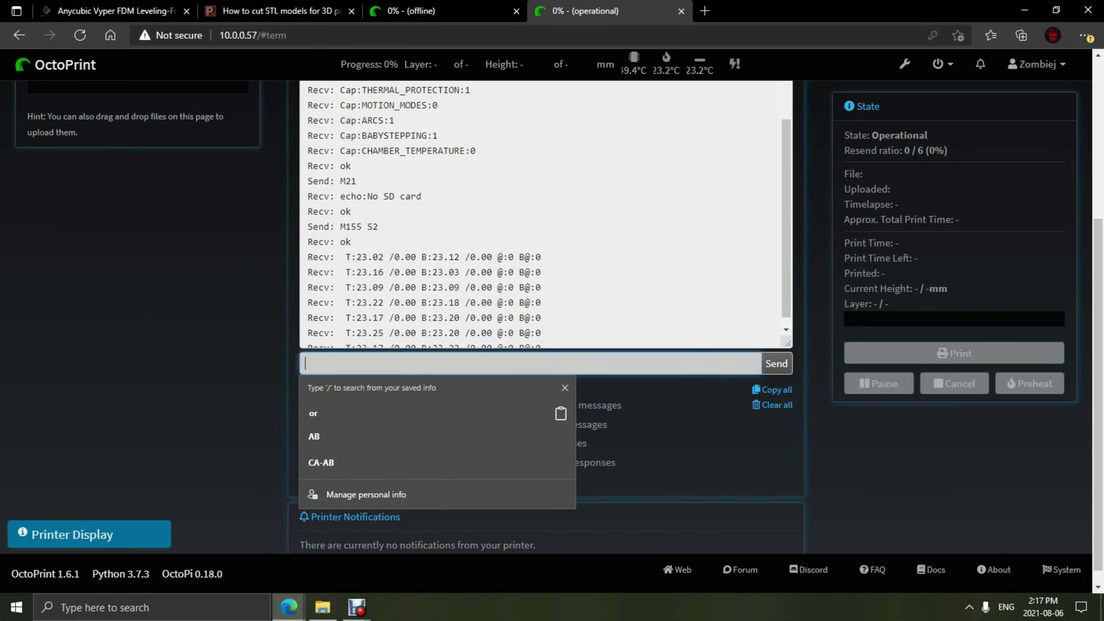
key(Escape)
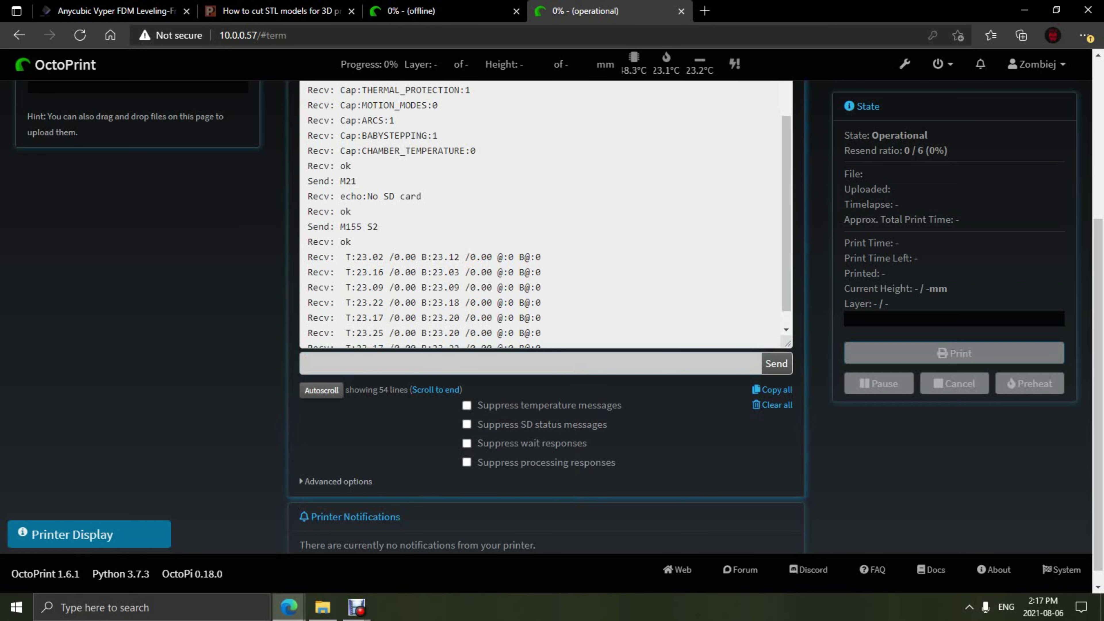
click(466, 405)
click(304, 425)
click(304, 444)
Step: Send M503 and review the printer's stored settings in the terminal output
click(313, 363)
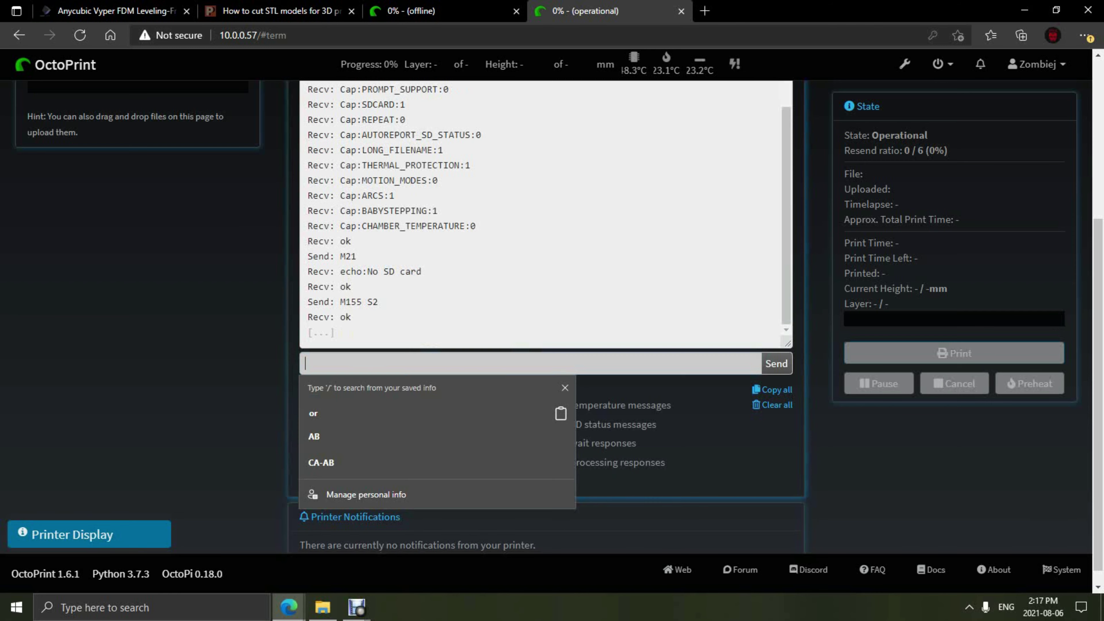
text(m503)
key(Return)
scroll(546, 213, up, 5)
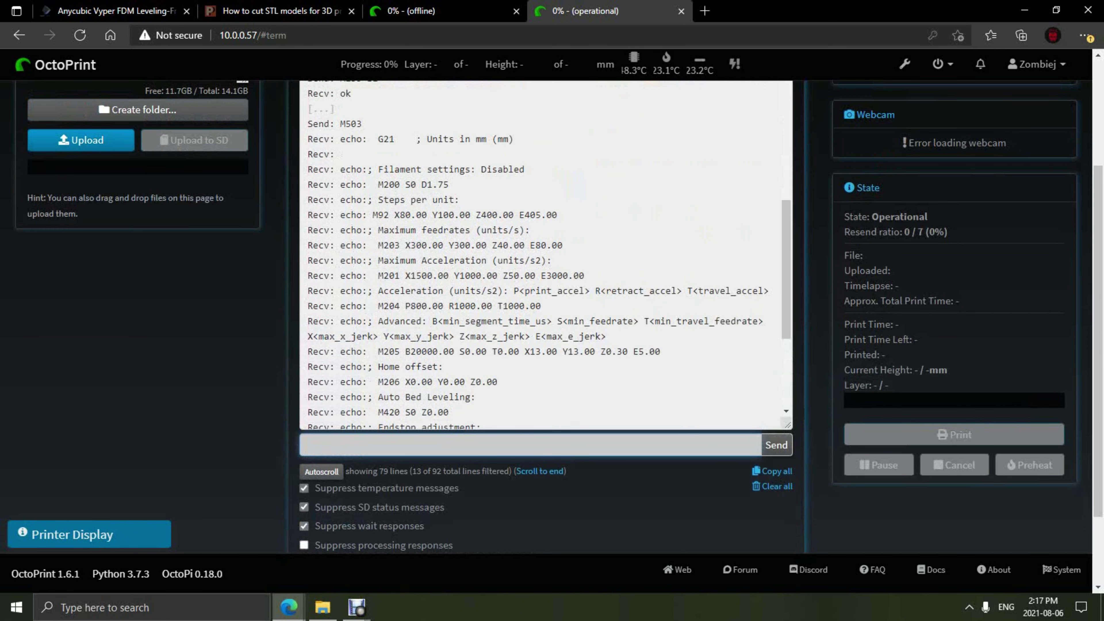
scroll(546, 252, down, 2)
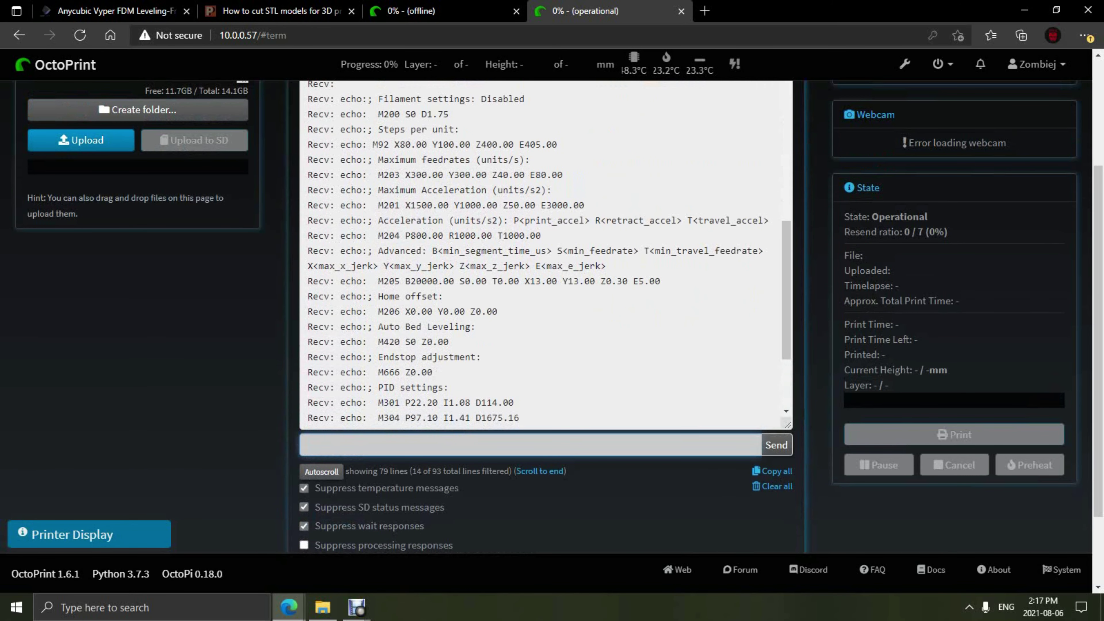
scroll(546, 252, down, 5)
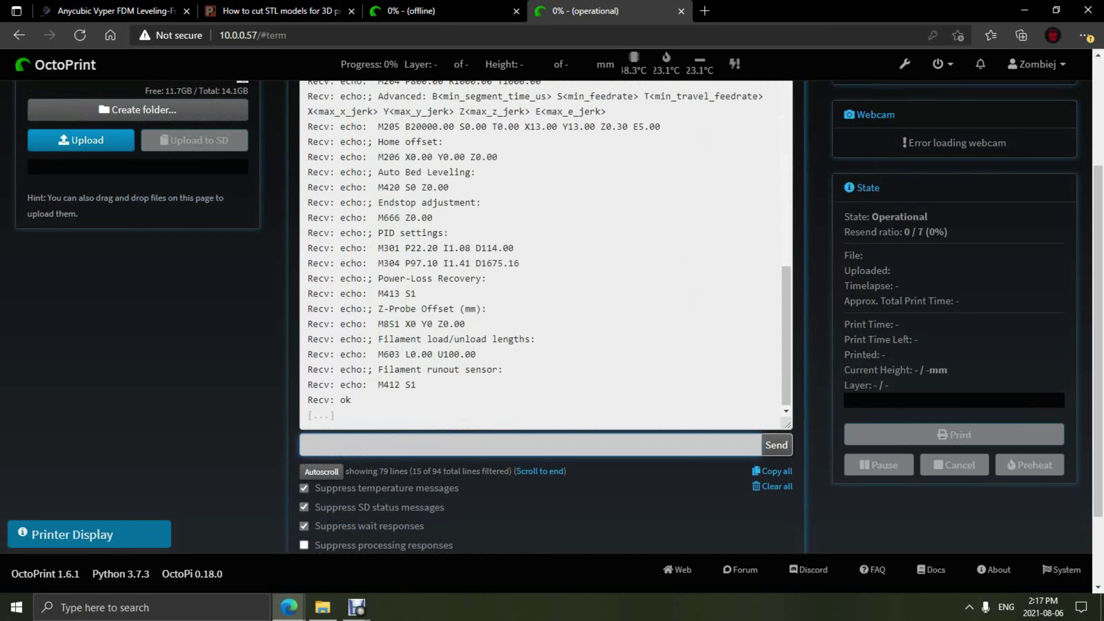
scroll(552, 304, up, 3)
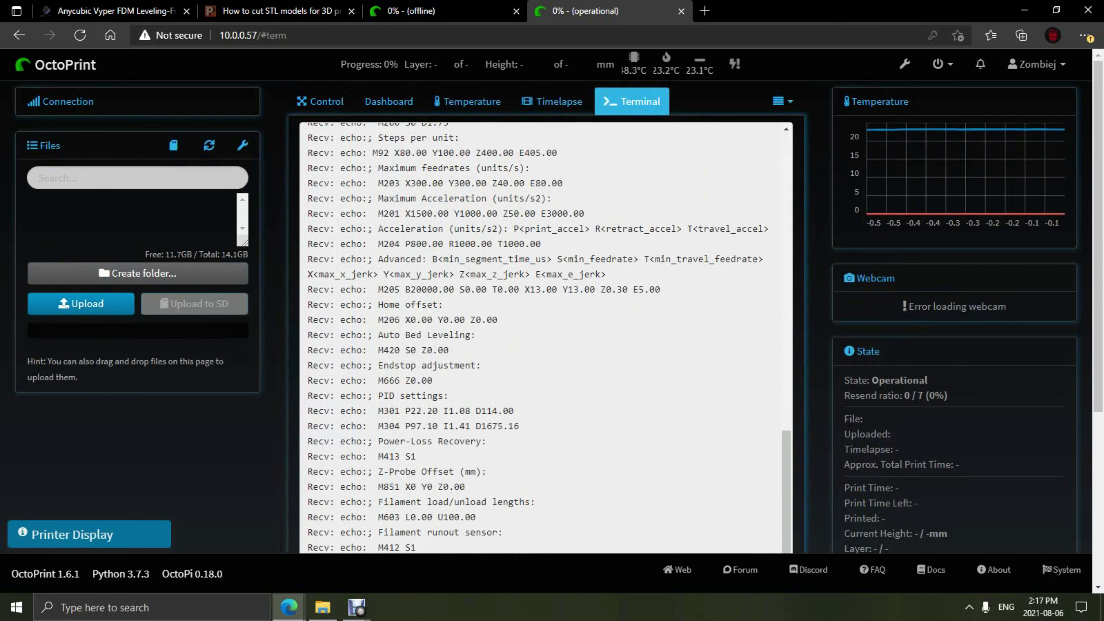